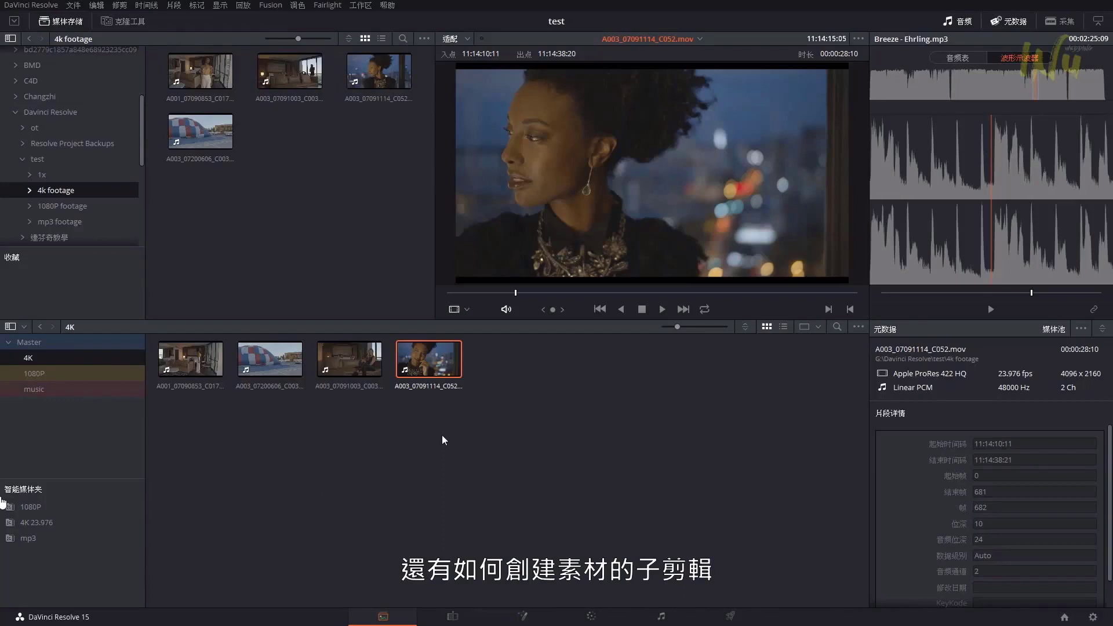
Review the contents of the 4K, 1080P and music bins and of the 1080P, 4K 23.976 and mp3 smart bins.
left_click(92, 371)
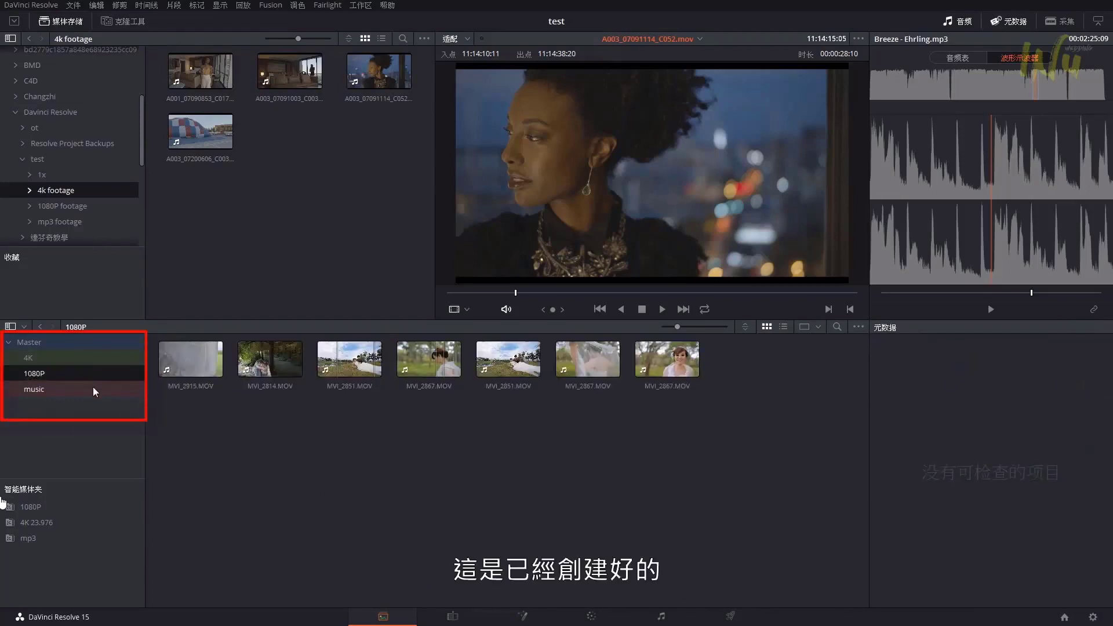
left_click(93, 387)
left_click(98, 359)
left_click(96, 374)
left_click(95, 389)
left_click(85, 504)
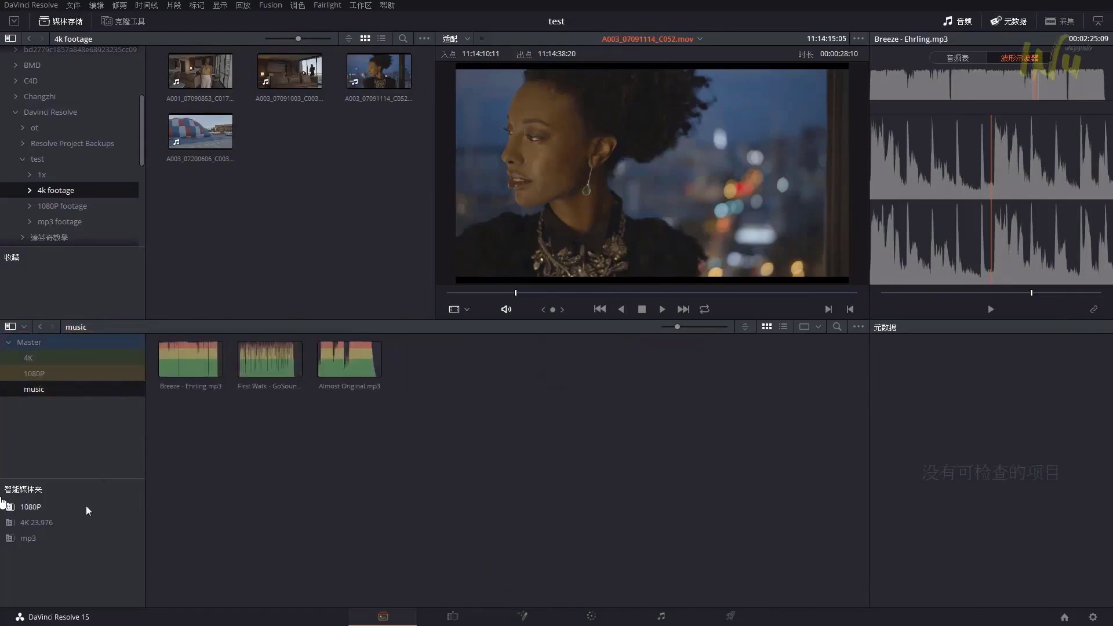
left_click(79, 522)
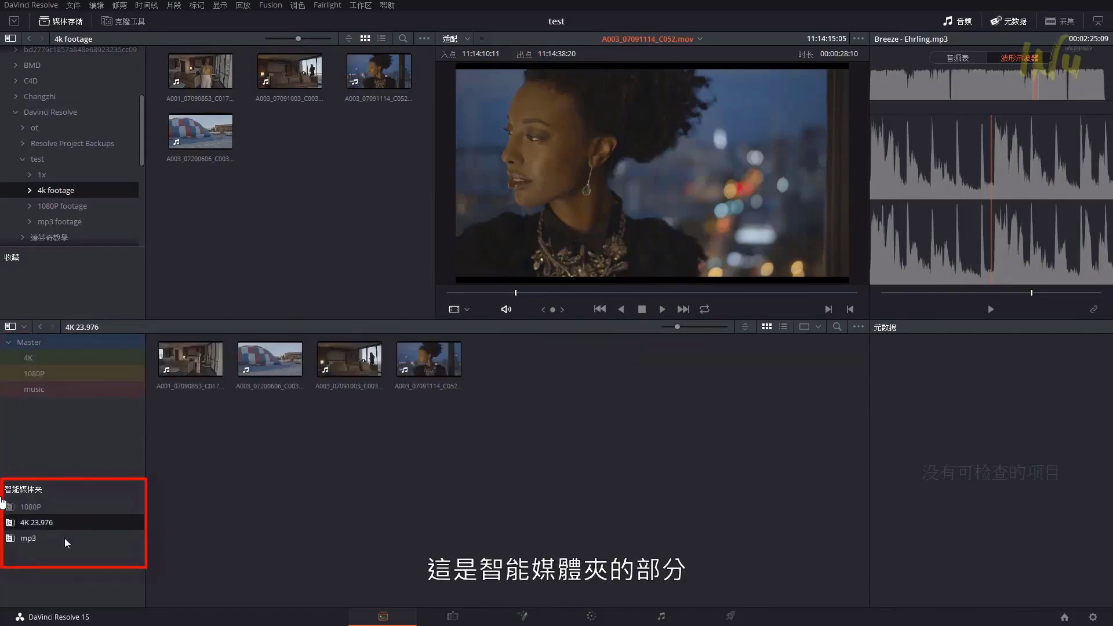
left_click(65, 538)
left_click(69, 506)
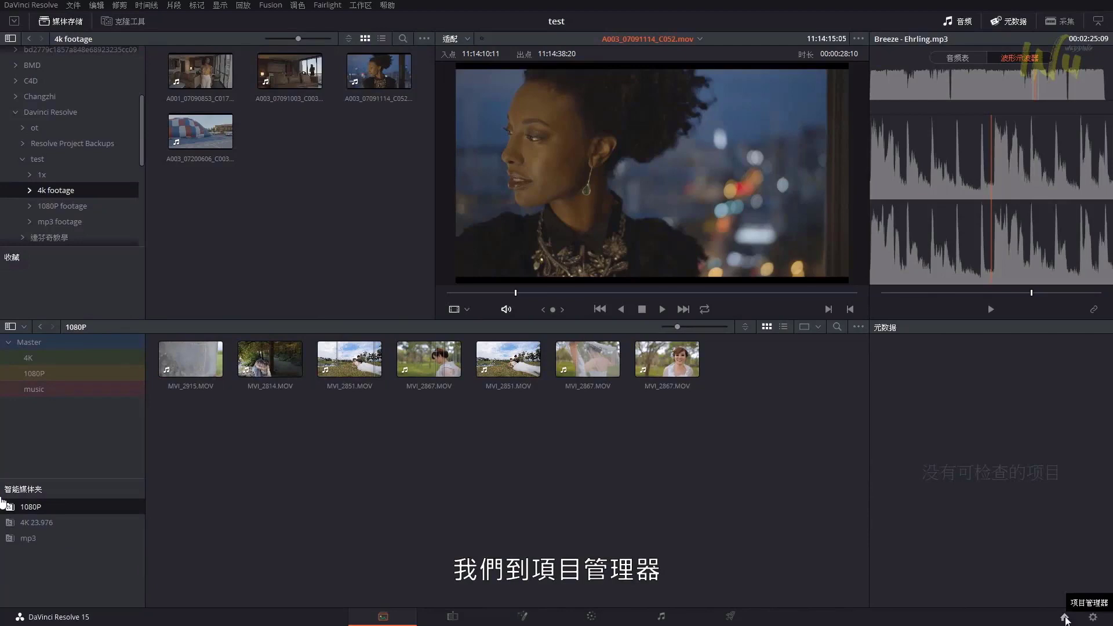
Create a new project named test01 in the project manager.
left_click(1065, 618)
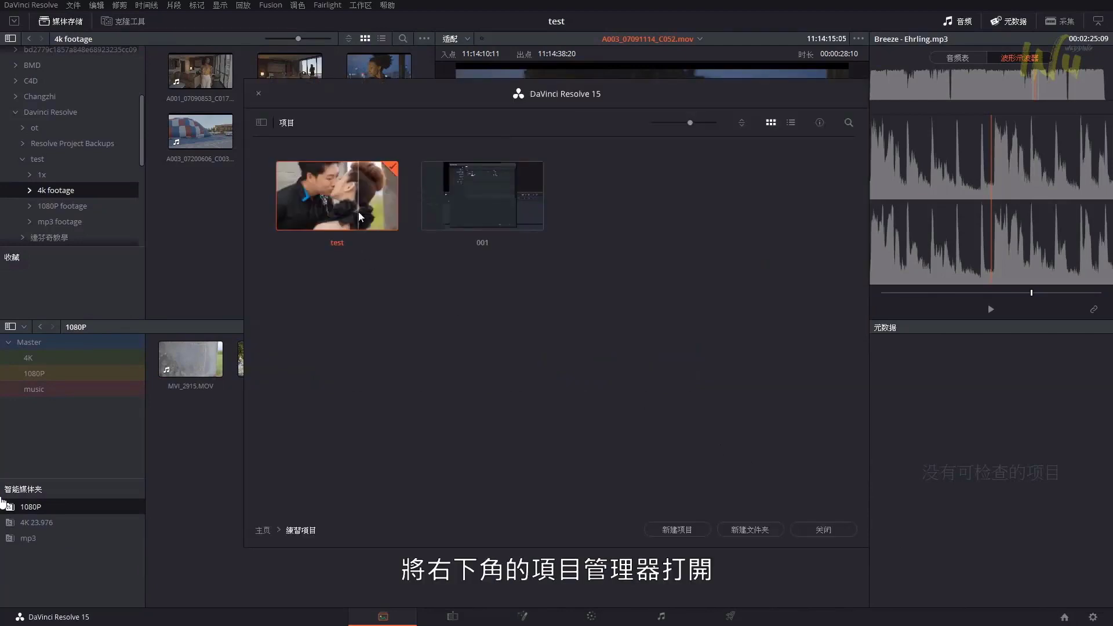
left_click(694, 527)
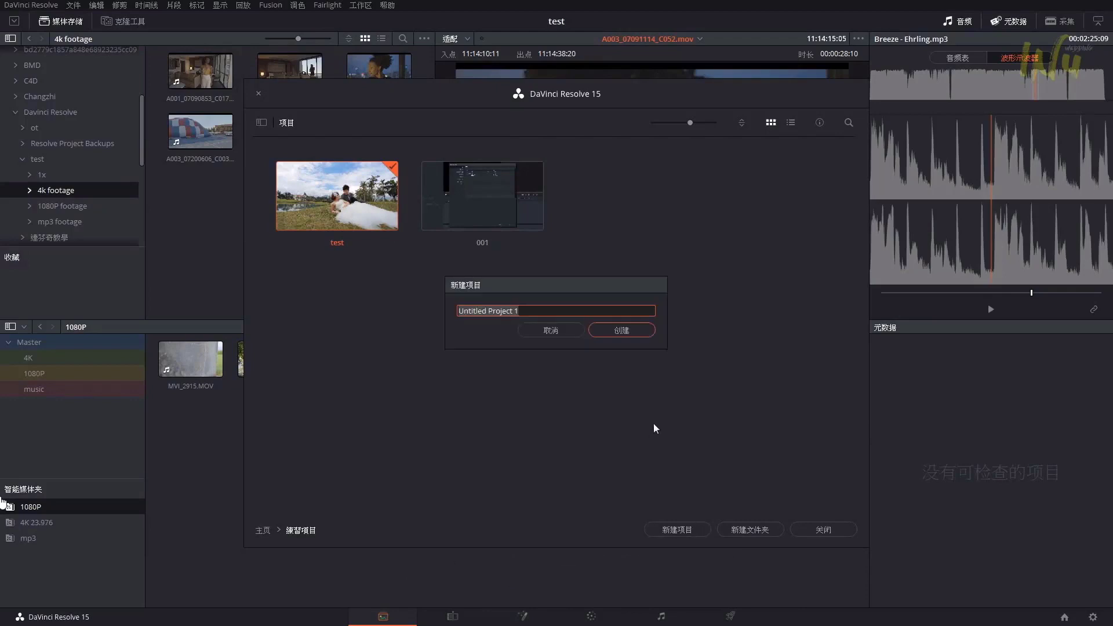
type("tes")
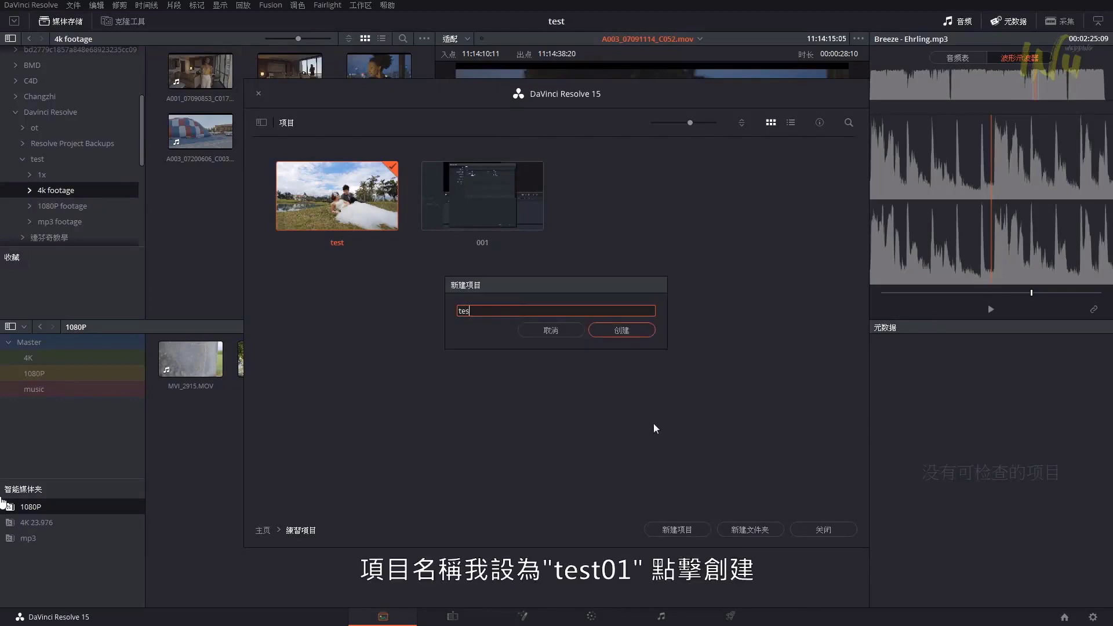
type("t01")
left_click(632, 330)
Browse the G: drive in media storage and examine the clips in the 4k, 1080P and mp3 footage folders.
scroll(114, 145, "up", 3)
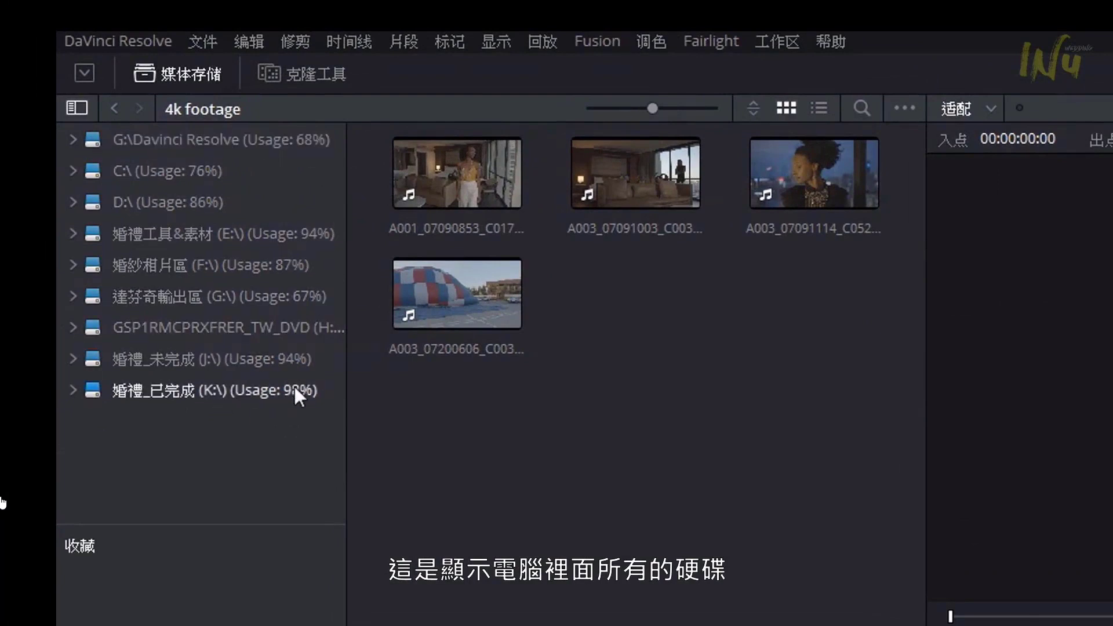
left_click(69, 296)
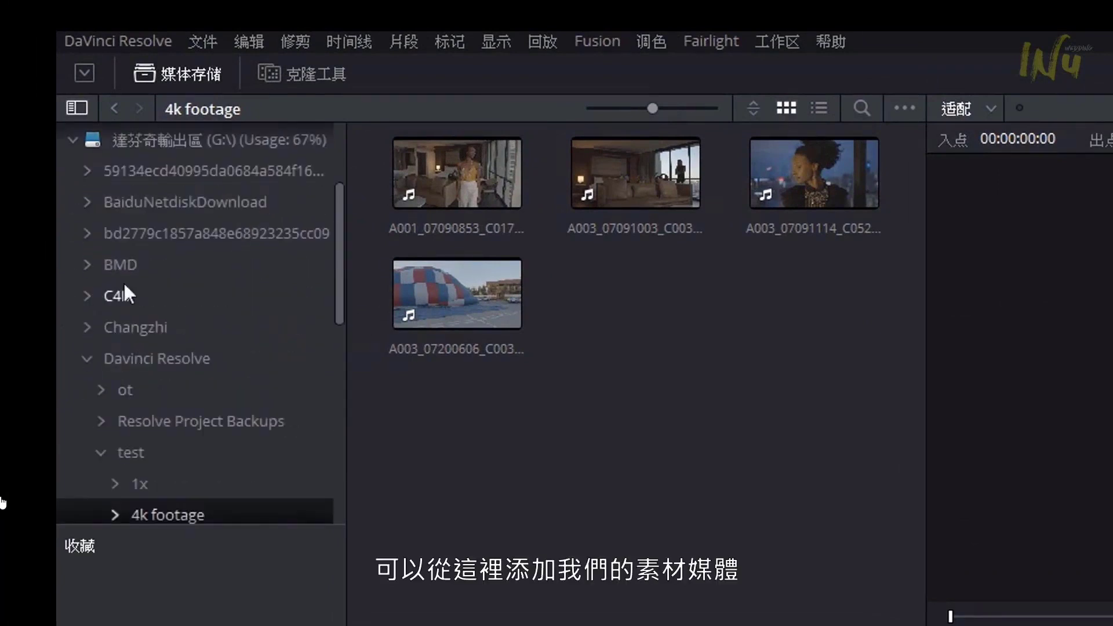
scroll(212, 377, "down", 3)
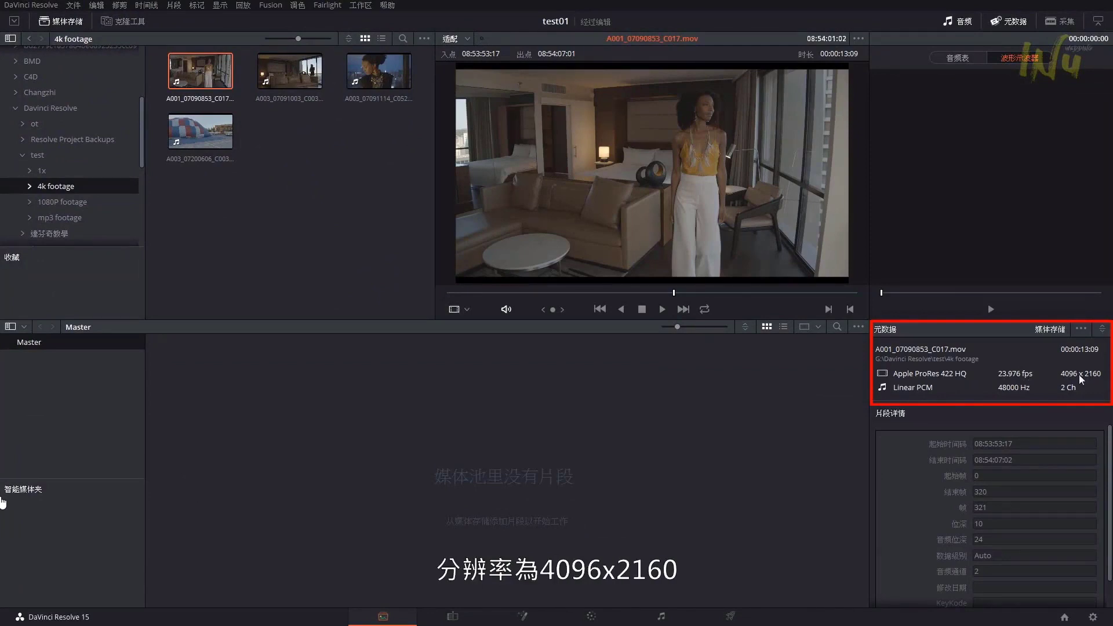
left_click(106, 202)
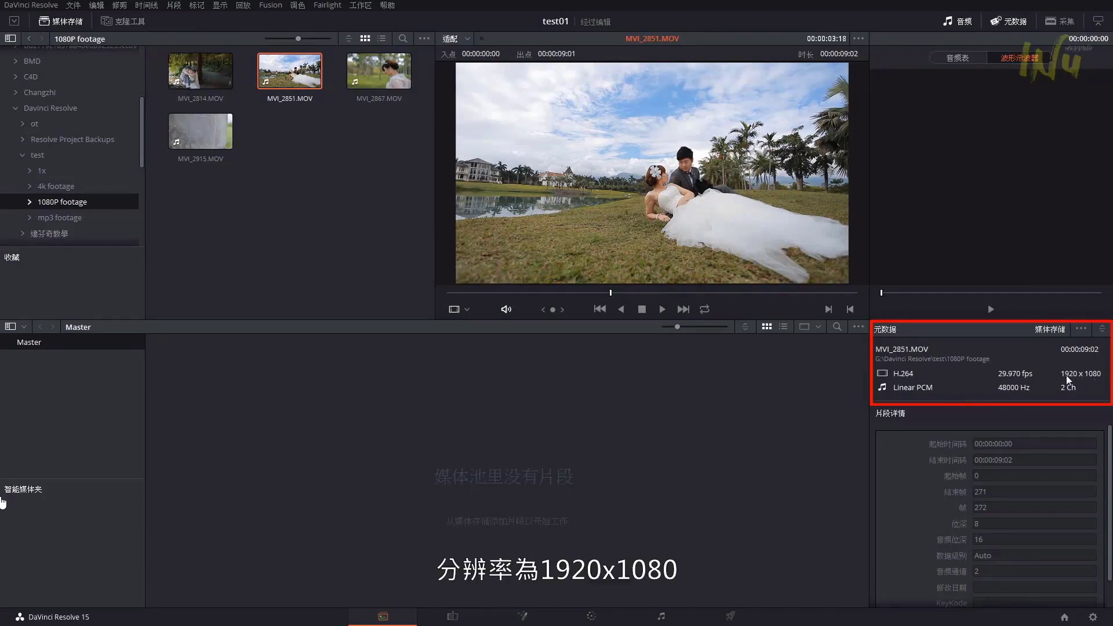
key("Down")
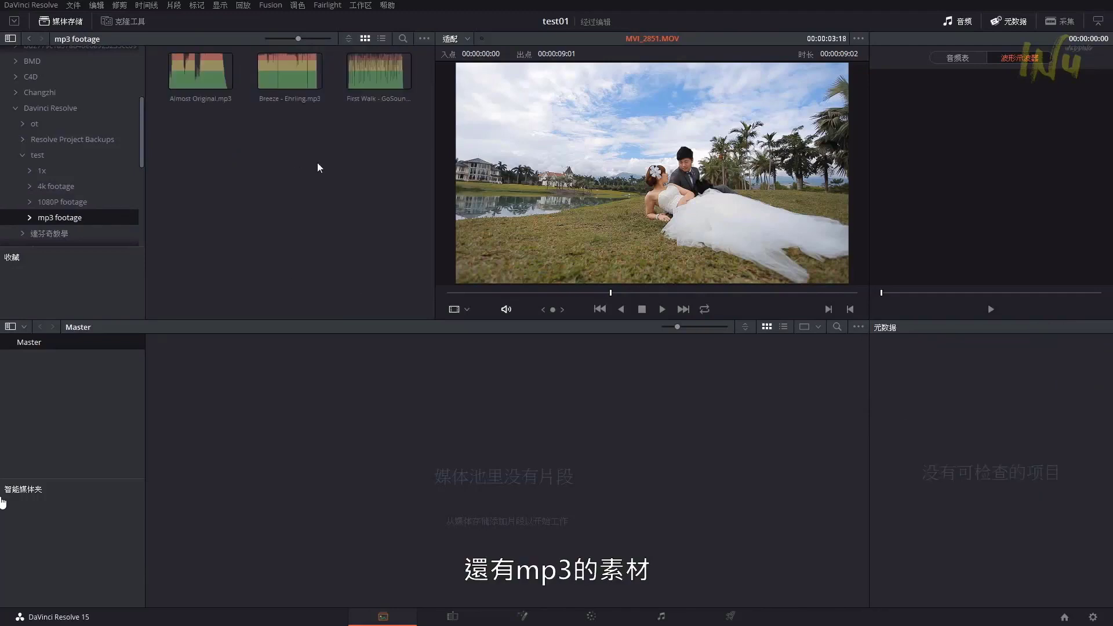
Add A001_07090853_C017.mov from the 4k footage folder to the media pool without changing the project frame rate.
left_click(88, 187)
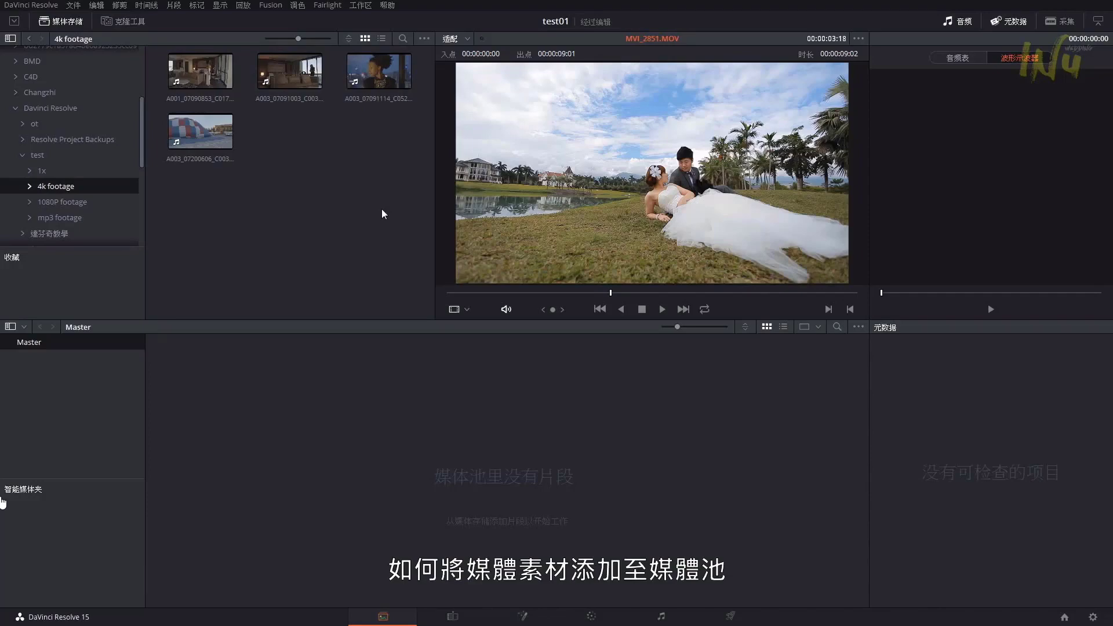
left_click(201, 76)
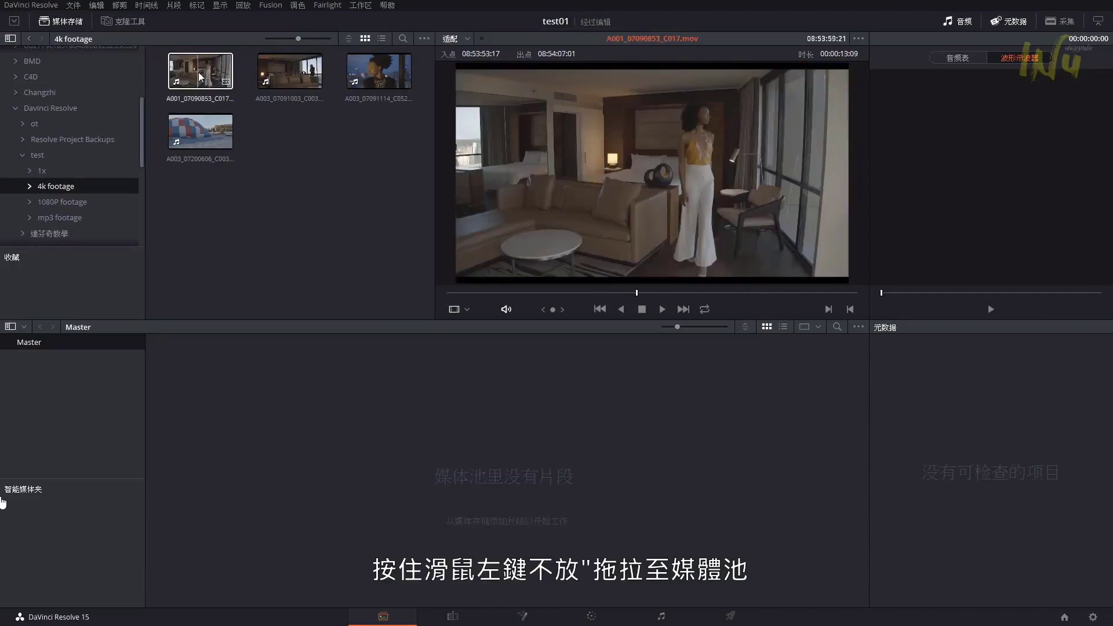
left_click_drag(200, 76, 377, 435)
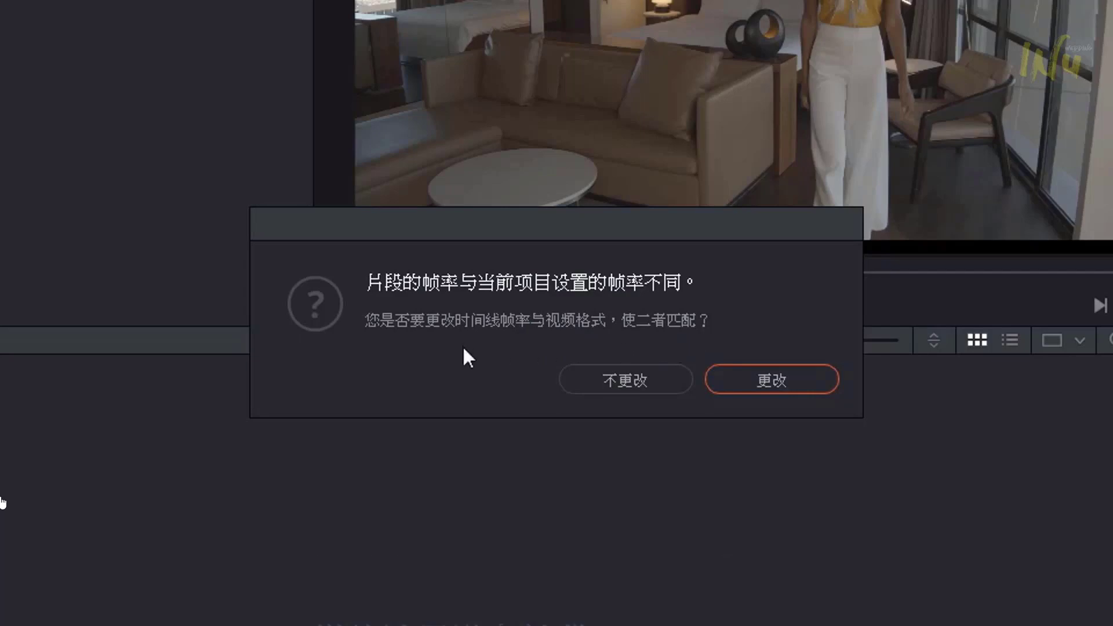
left_click(625, 380)
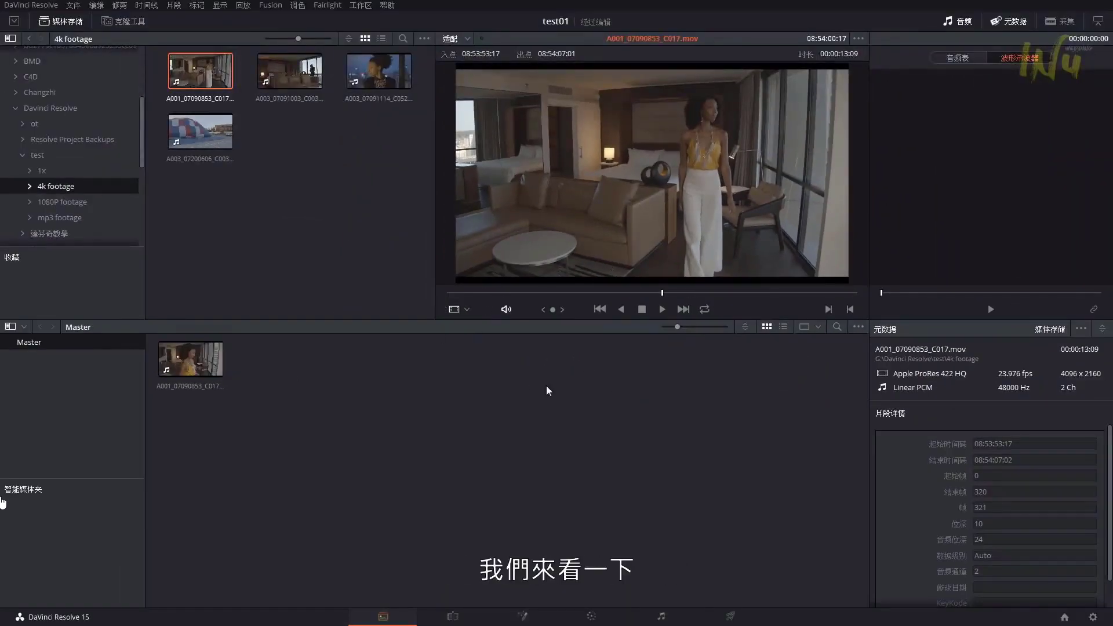
Remove the A001_07090853_C017 clip from the media pool.
left_click(192, 371)
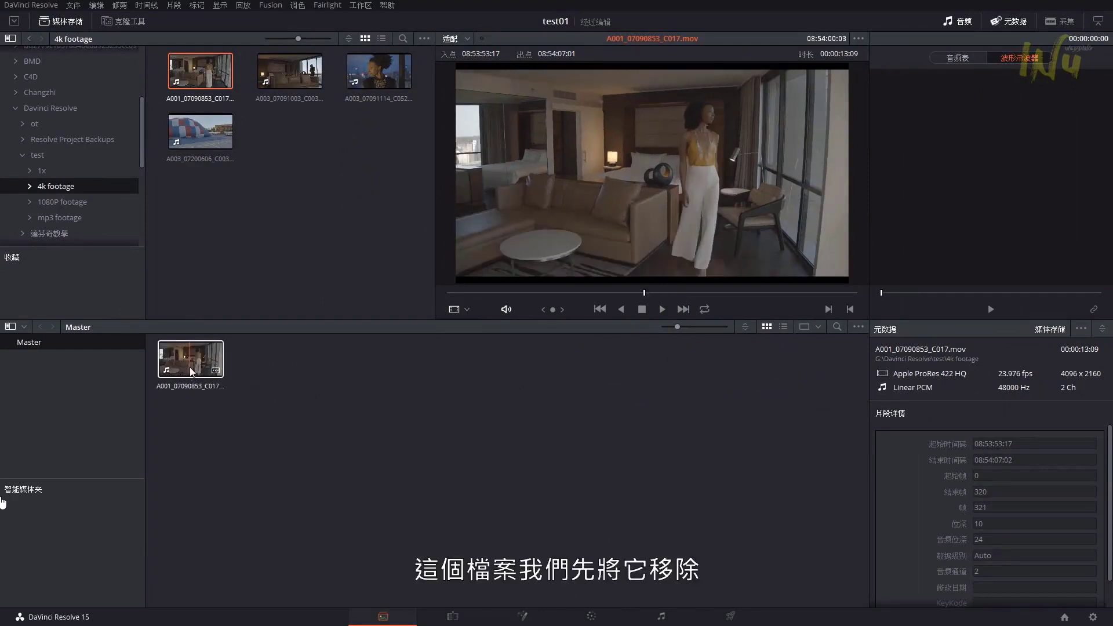
key("Delete")
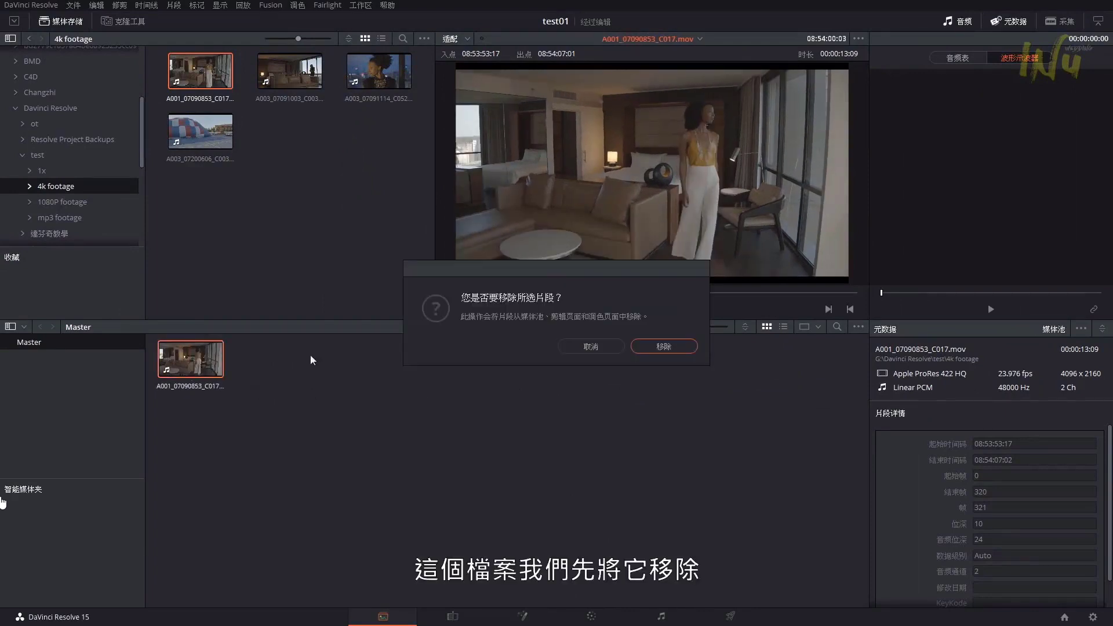
left_click(654, 348)
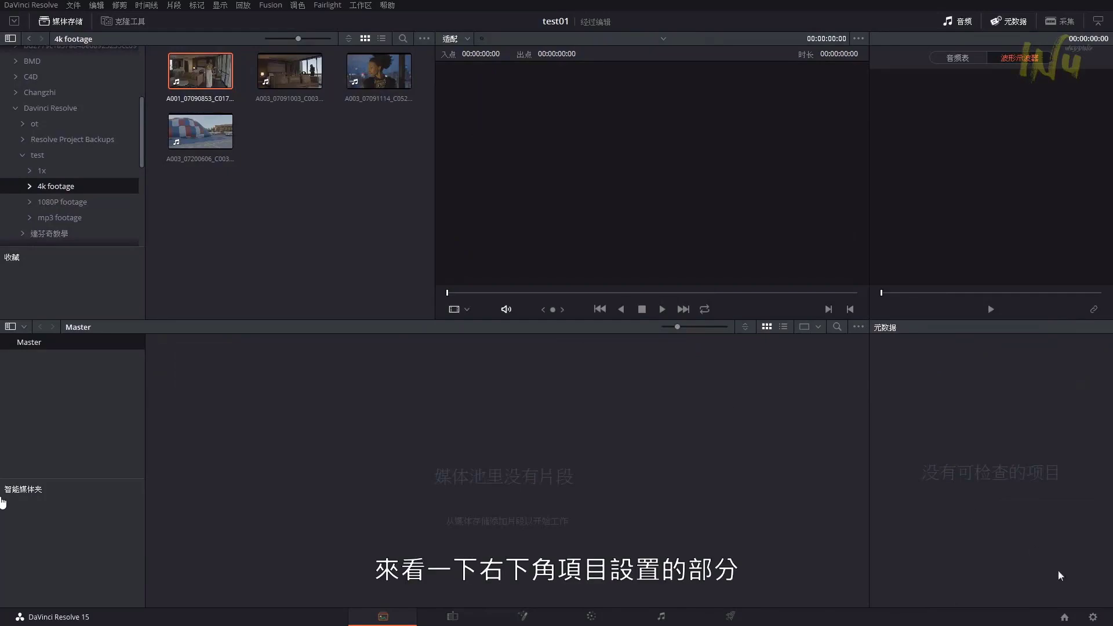
Add A003_07091003_C003.mov to the media pool with the timeline frame rate changed to match, and check the project's master settings.
left_click(1092, 618)
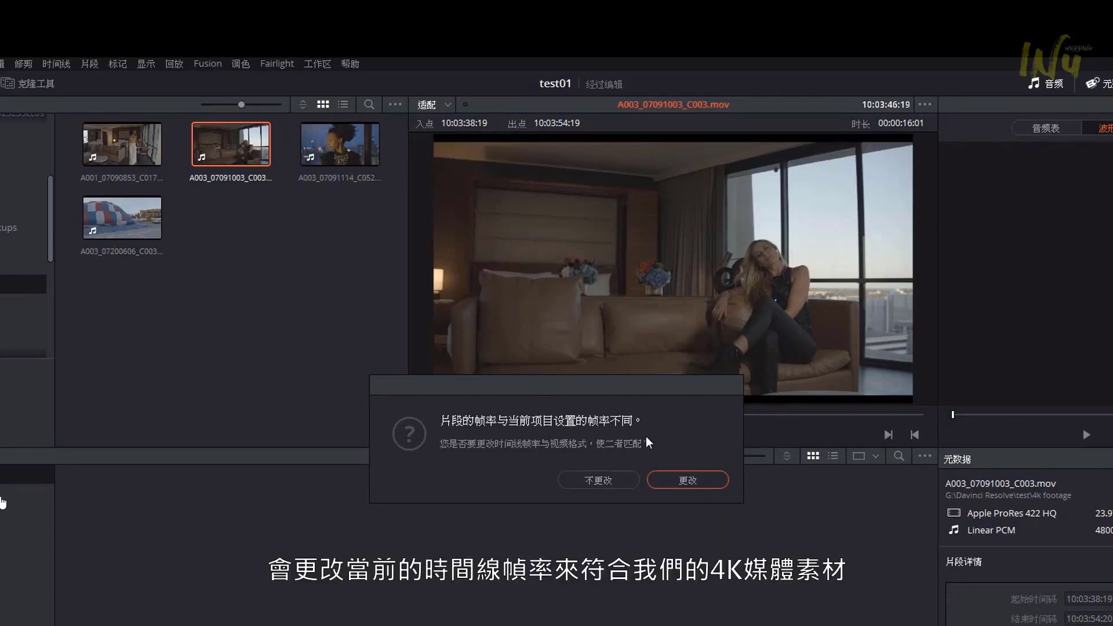
left_click(678, 478)
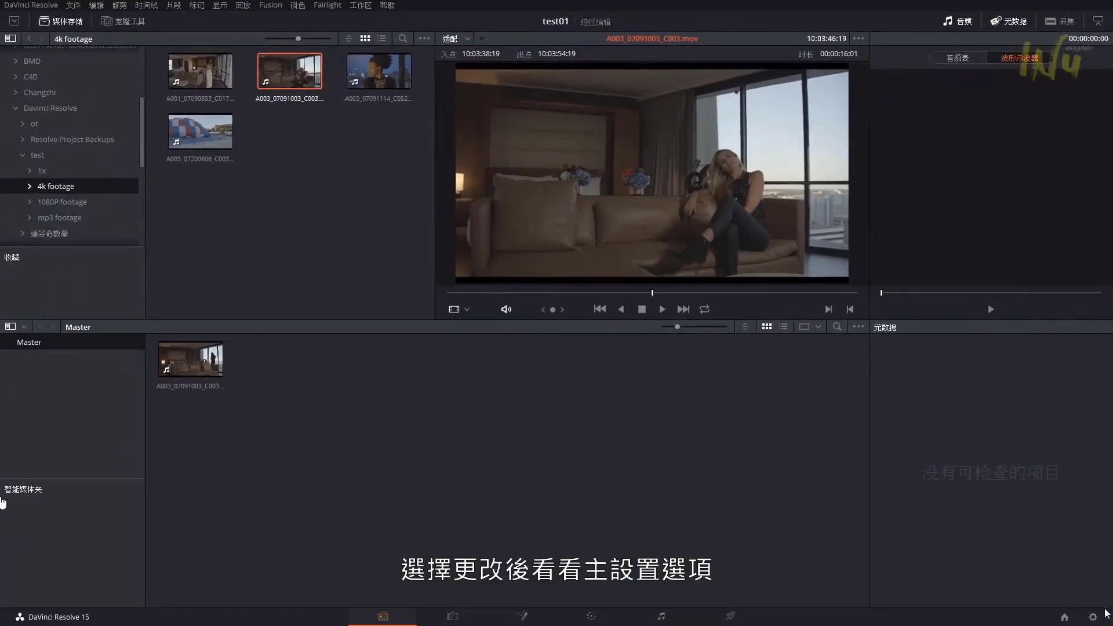
left_click(1093, 616)
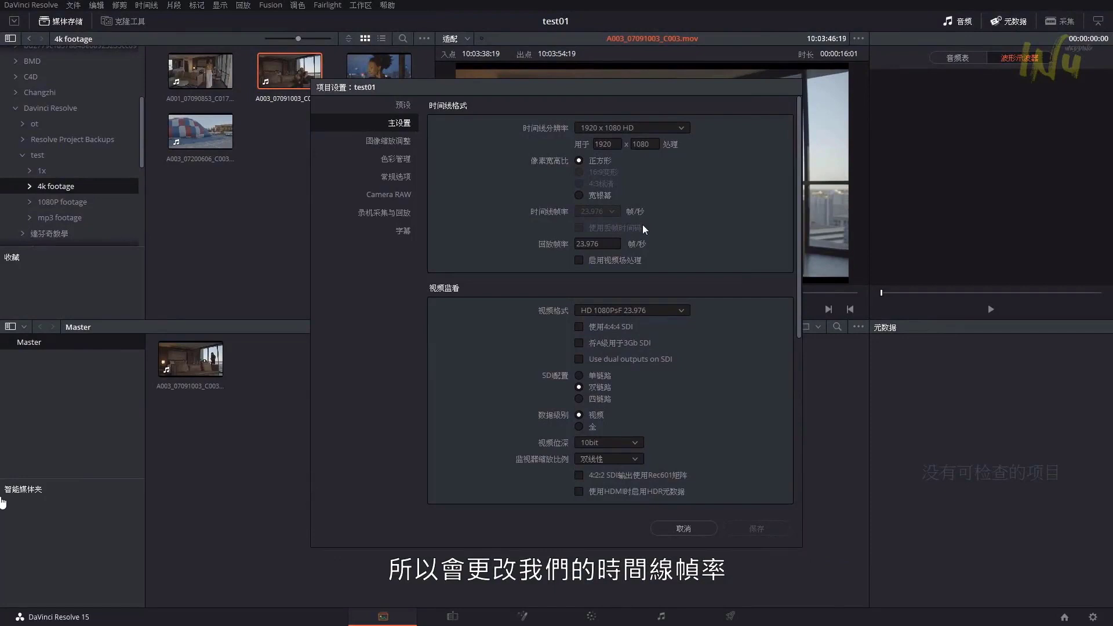
left_click(684, 528)
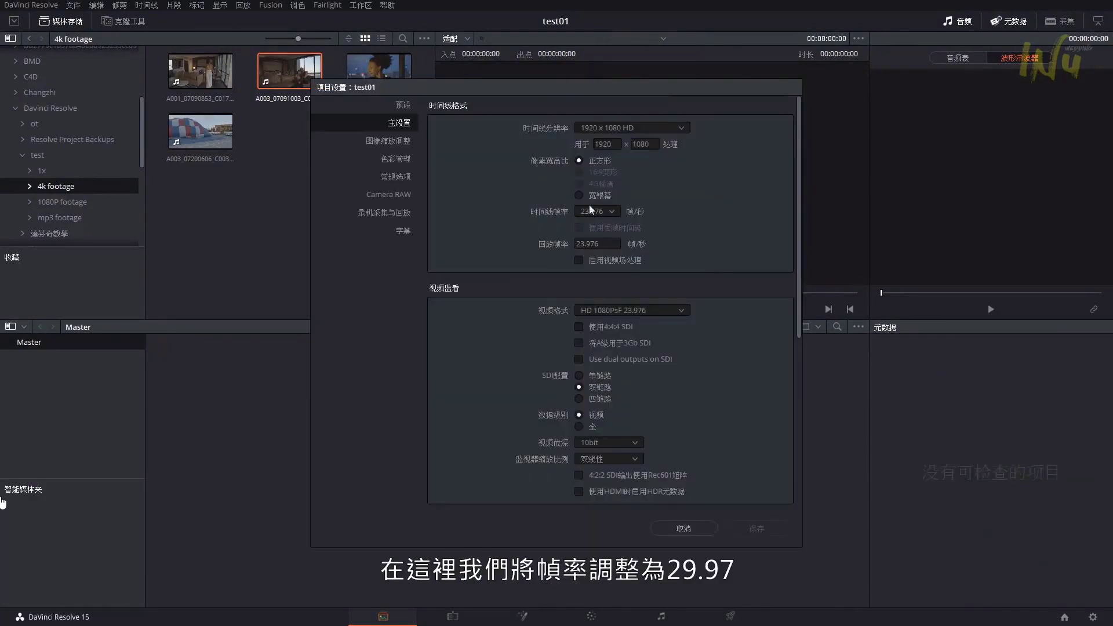
Set the project's timeline frame rate to 29.97, video format to HD 1080p 29.97 and video bit depth to 8bit, and save.
left_click(613, 212)
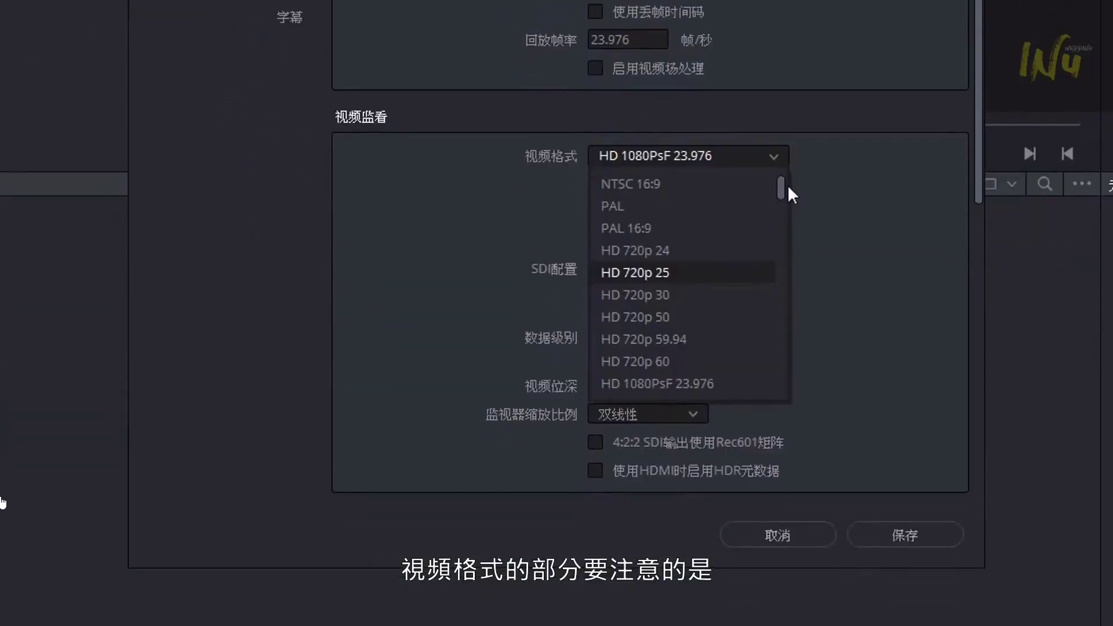
scroll(784, 458, "down", 1)
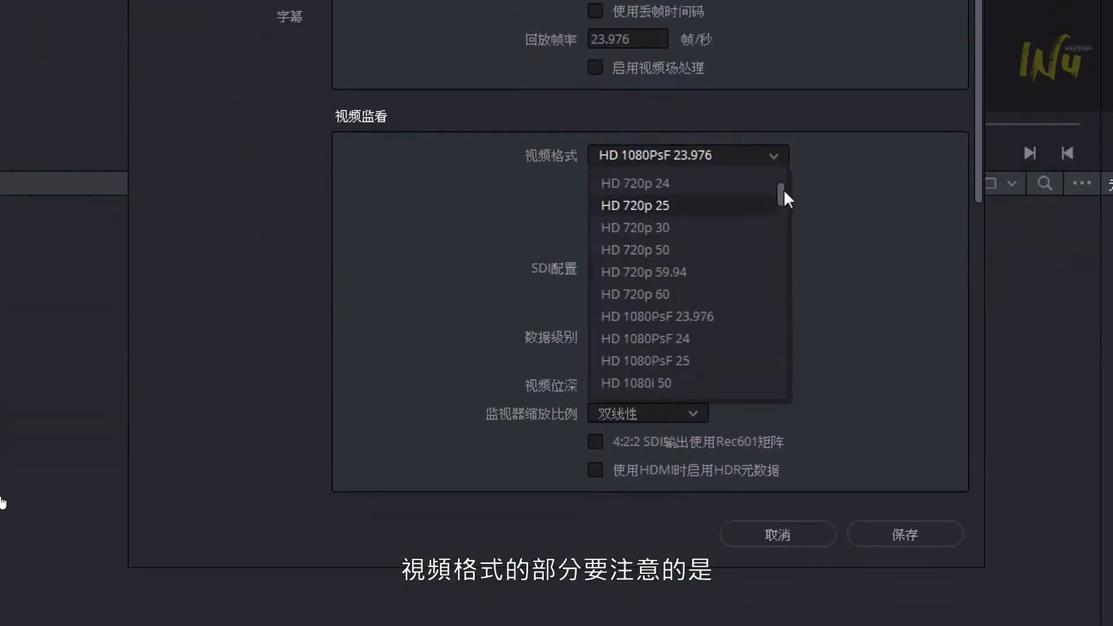
left_click_drag(784, 191, 782, 225)
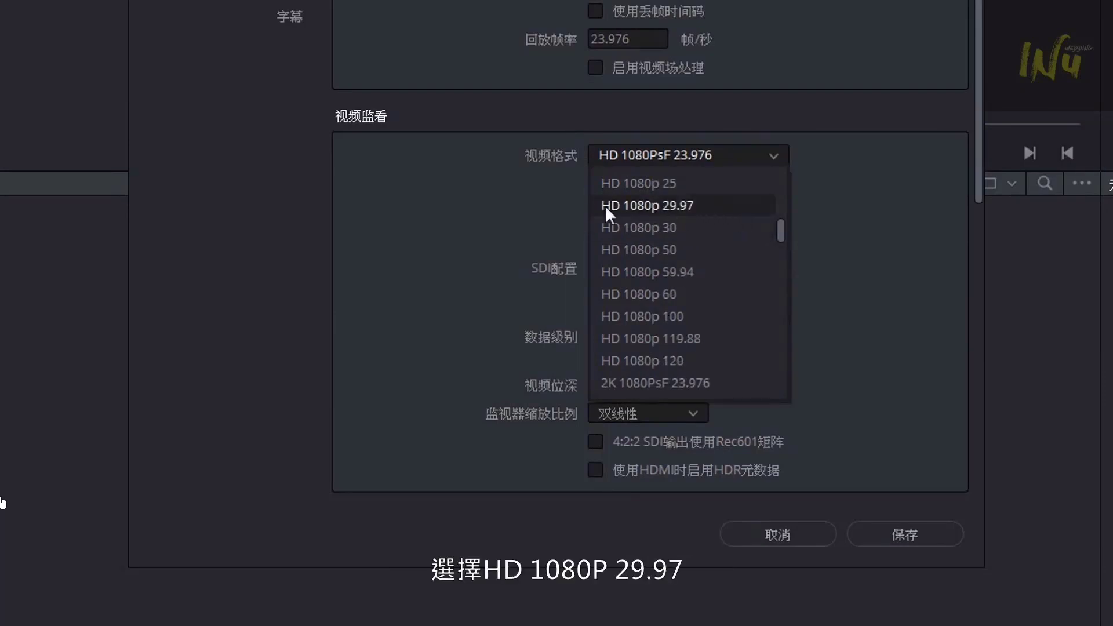
left_click(725, 206)
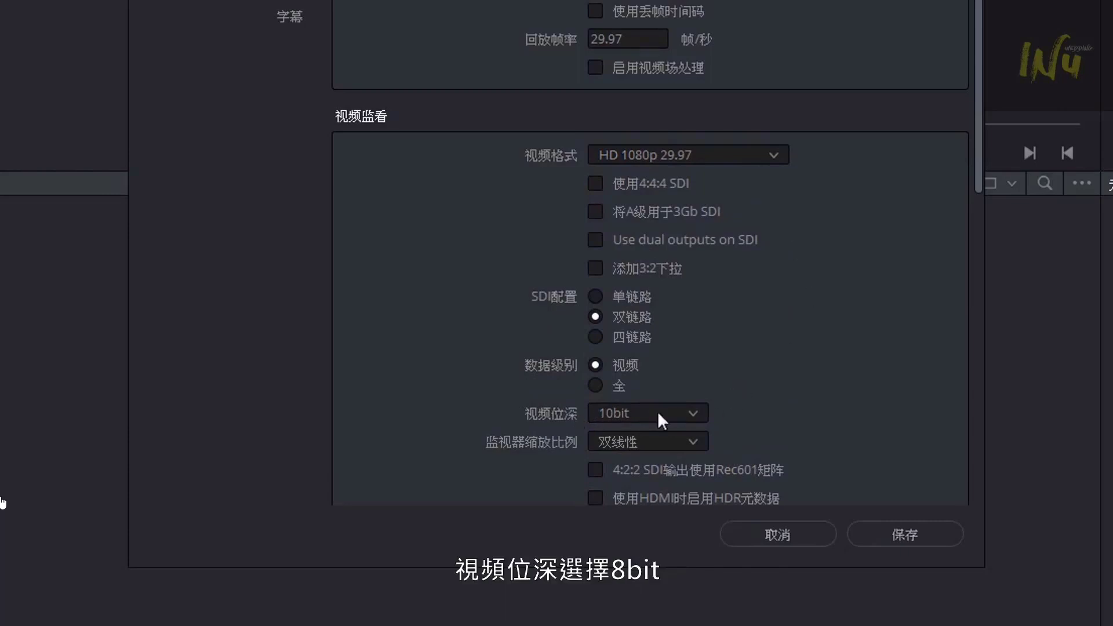
left_click(684, 413)
left_click(667, 442)
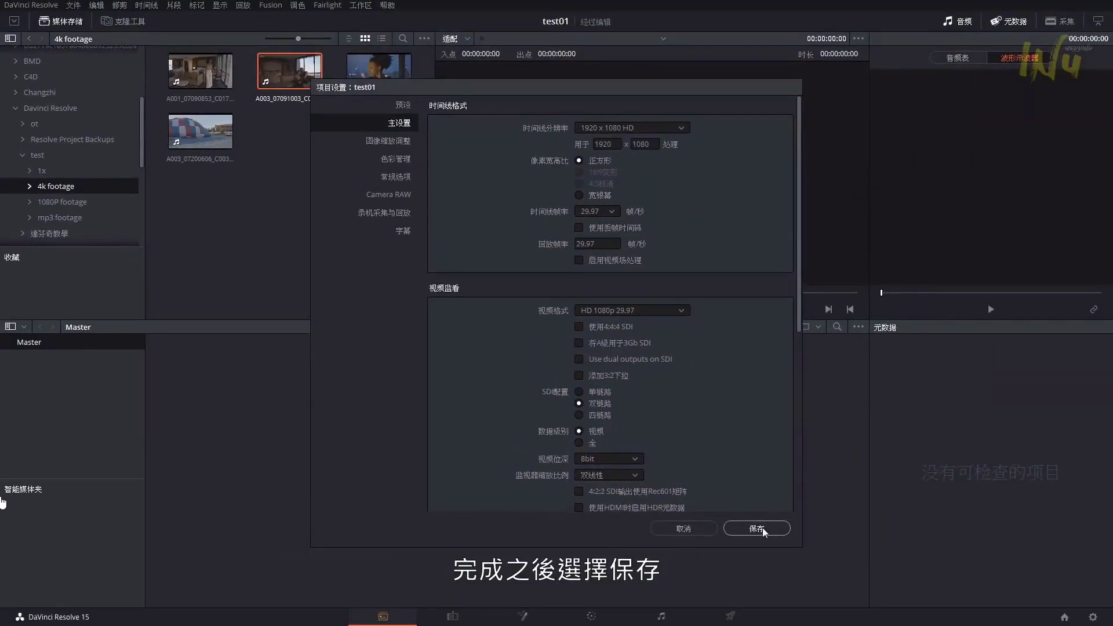
left_click(757, 528)
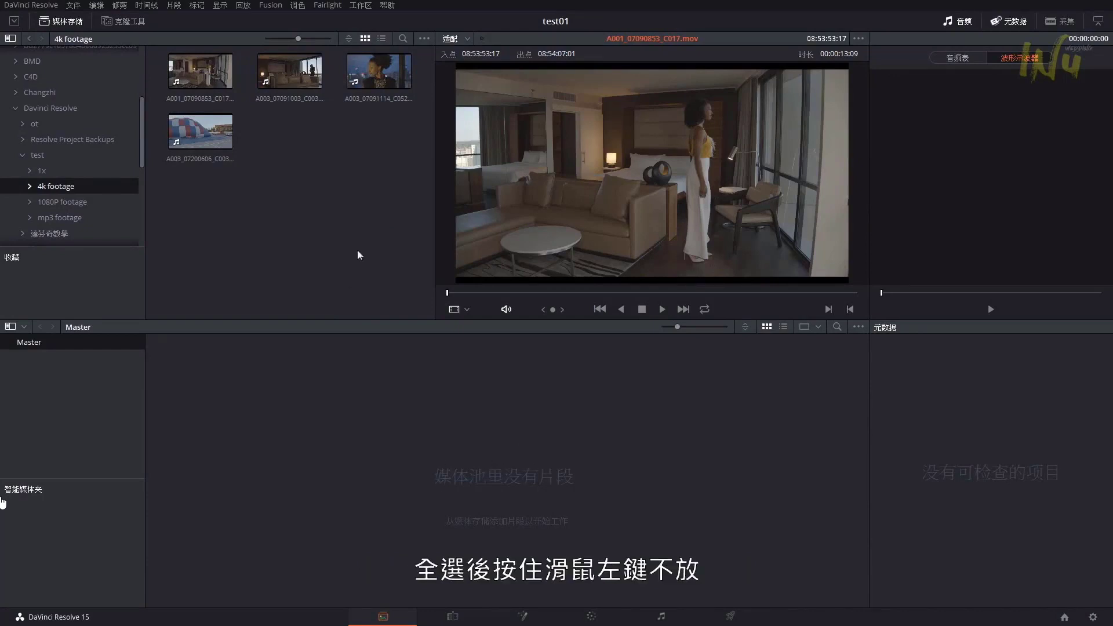
Add all clips from the 4k, 1080P and mp3 footage folders to the Master bin, keeping the project frame rate.
left_click_drag(408, 231, 371, 419)
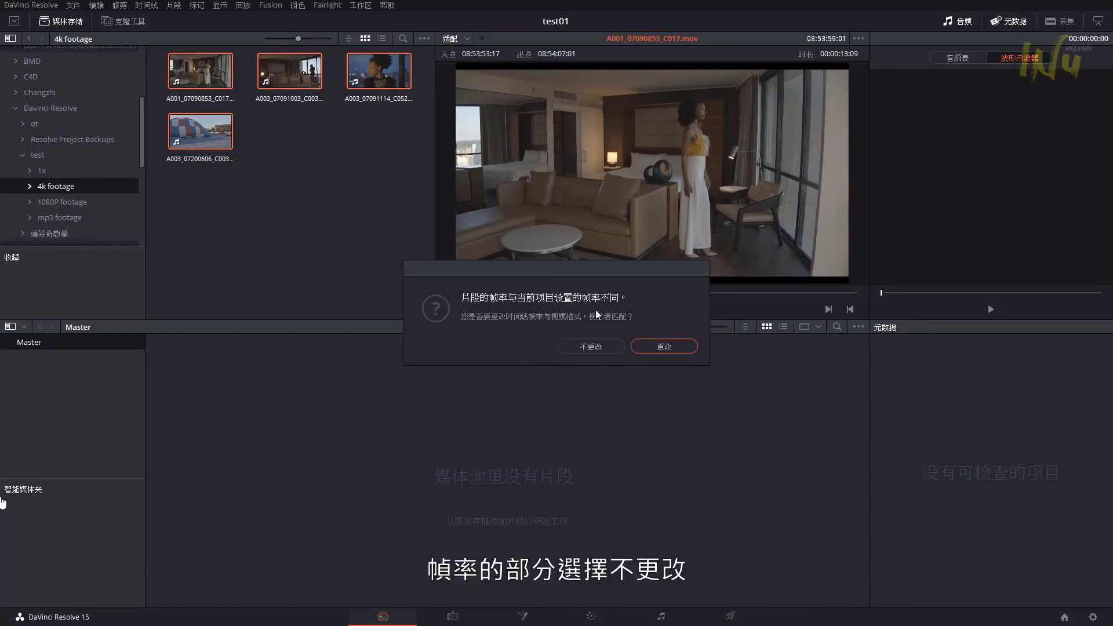
left_click(597, 347)
left_click(80, 205)
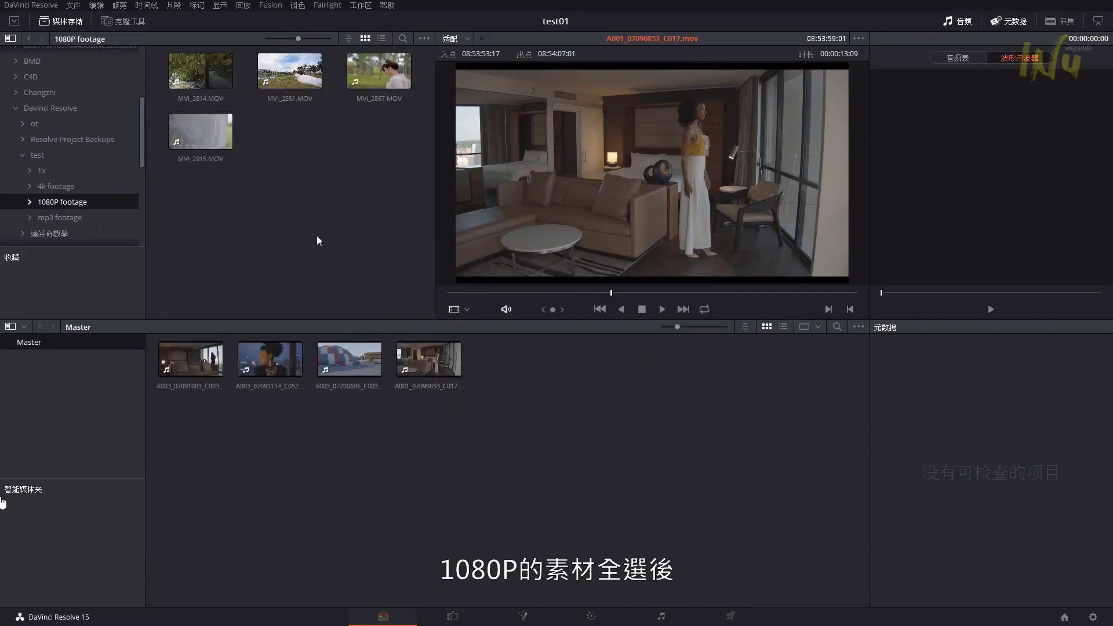
left_click_drag(402, 250, 554, 412)
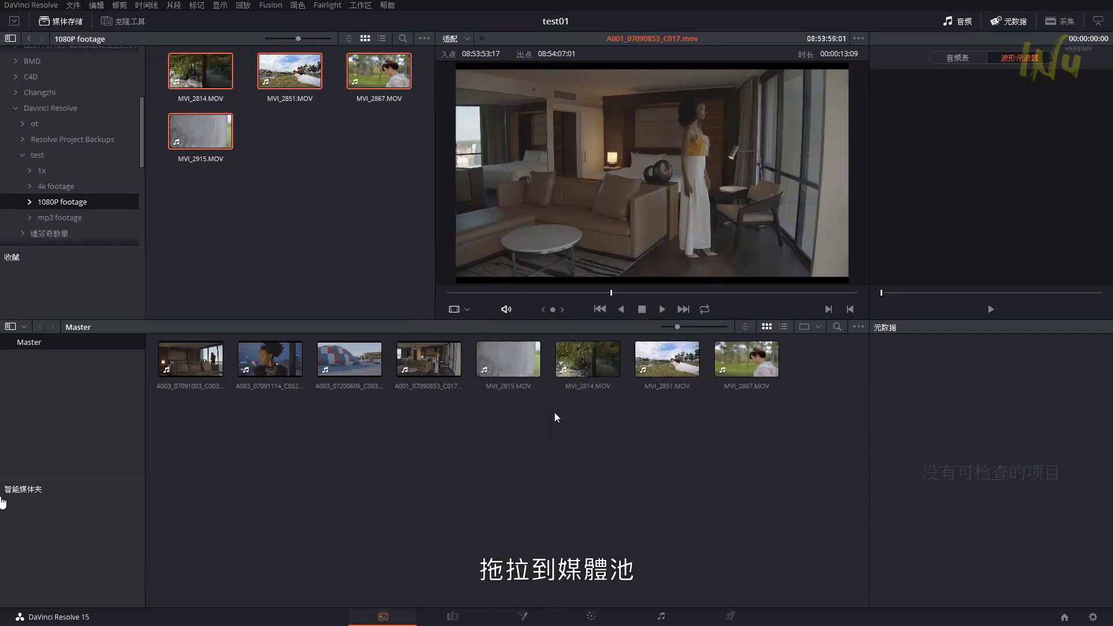
left_click(89, 217)
left_click_drag(388, 230, 523, 468)
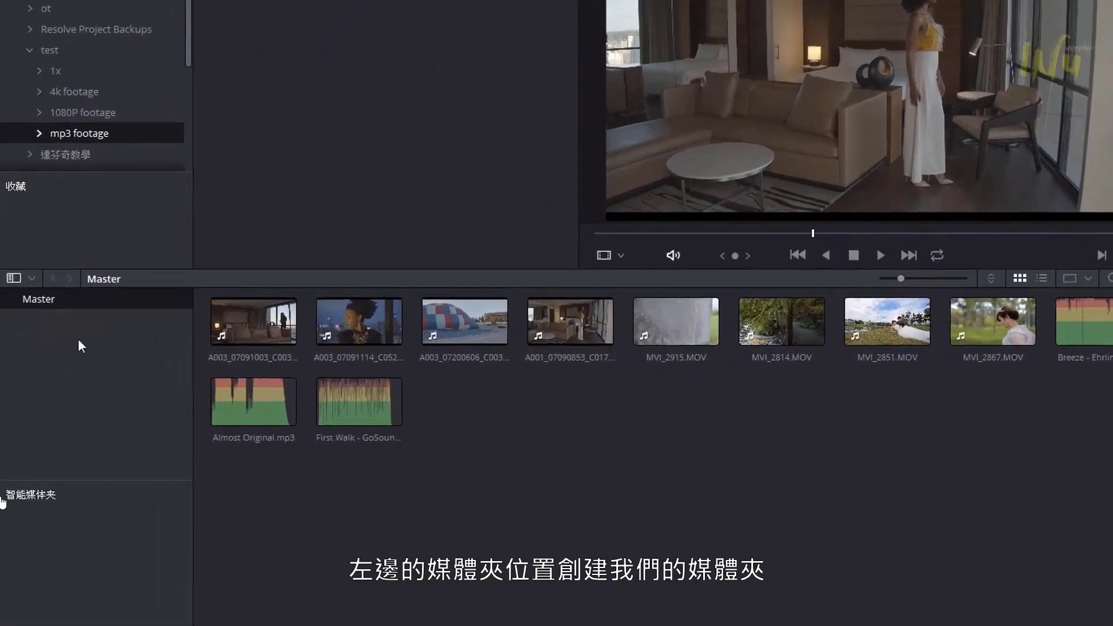
Create three bins named 4k, 1080P and mp3 under Master.
right_click(80, 342)
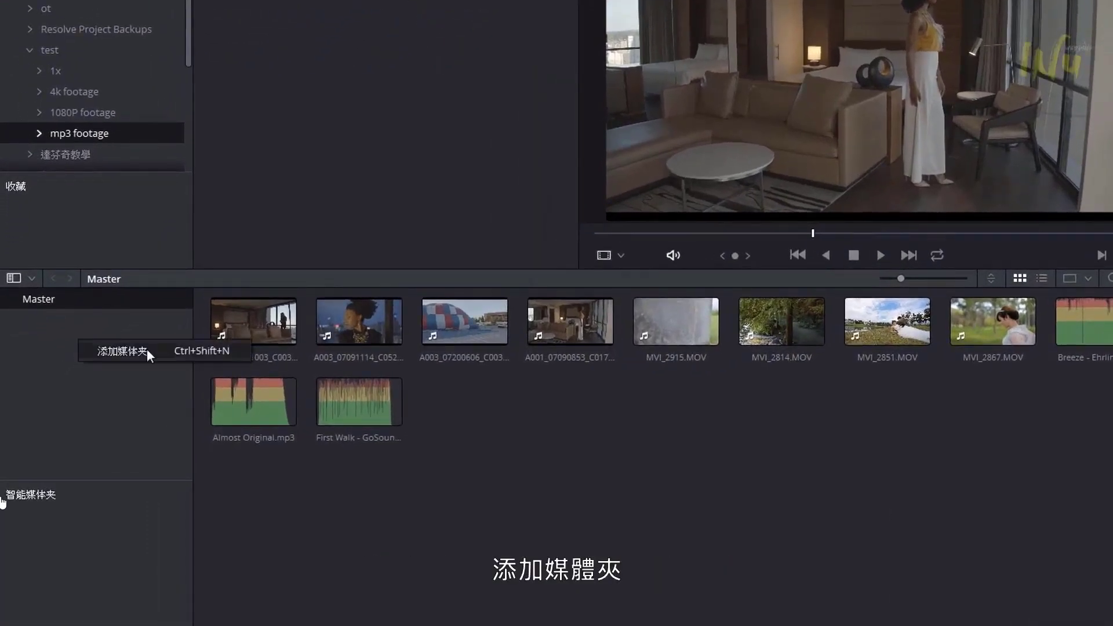
left_click(147, 349)
type("4k")
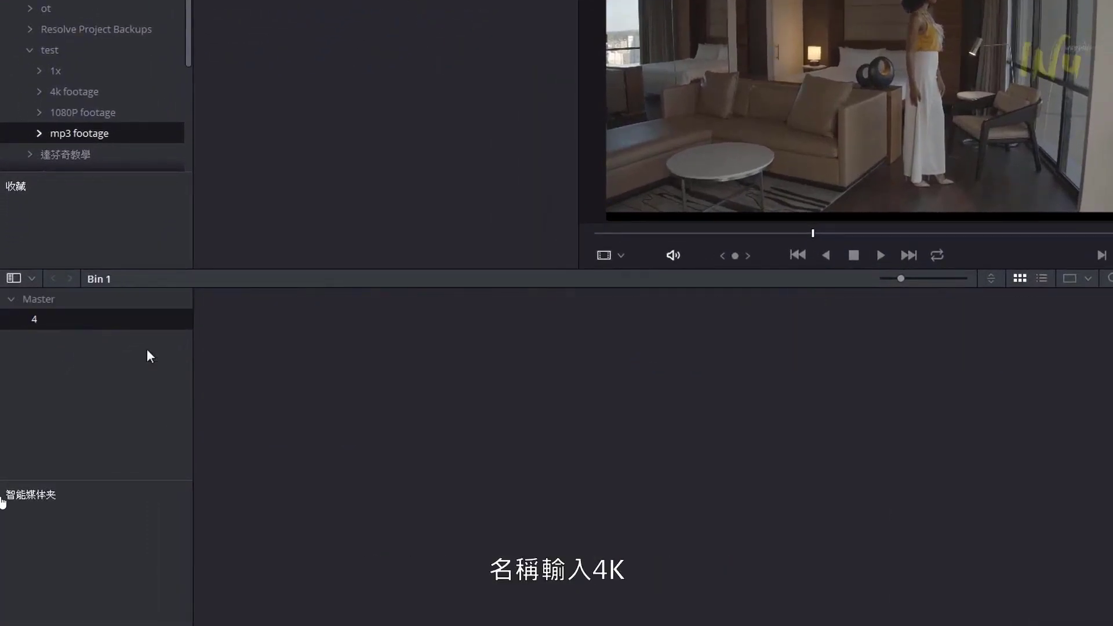
key("Return")
right_click(126, 368)
left_click(154, 371)
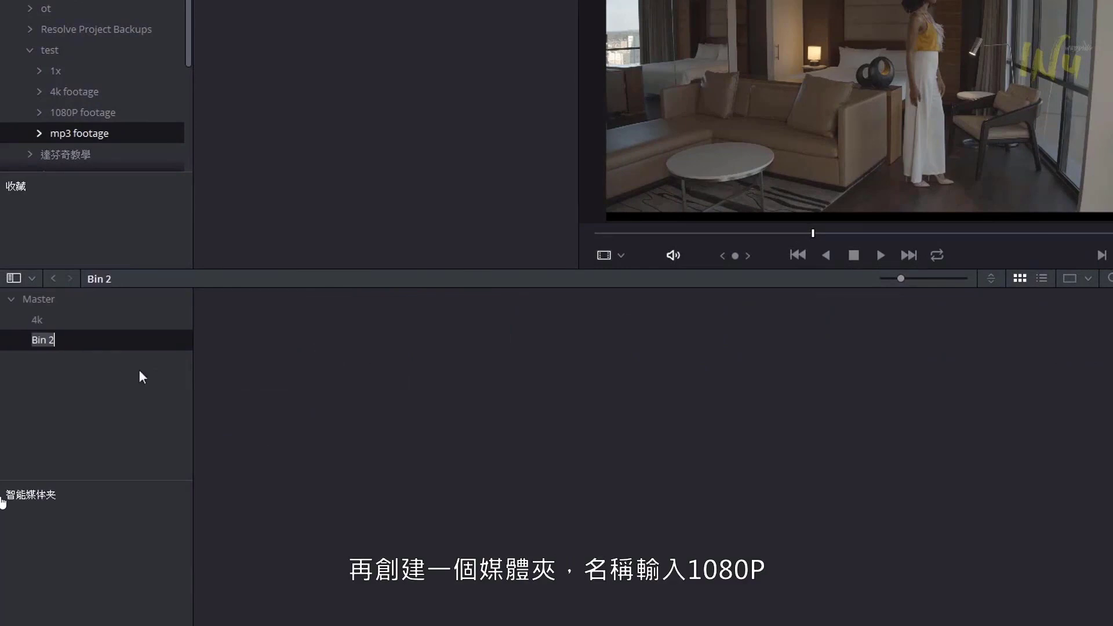
type("1080P")
key("Return")
right_click(139, 372)
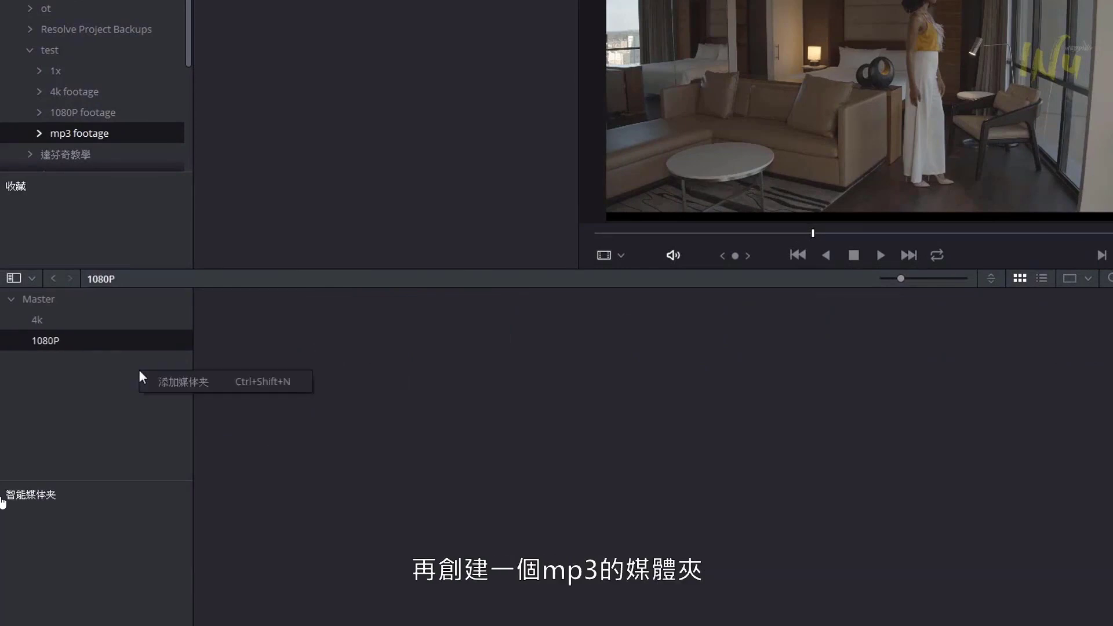
left_click(173, 382)
type("mp3")
key("Return")
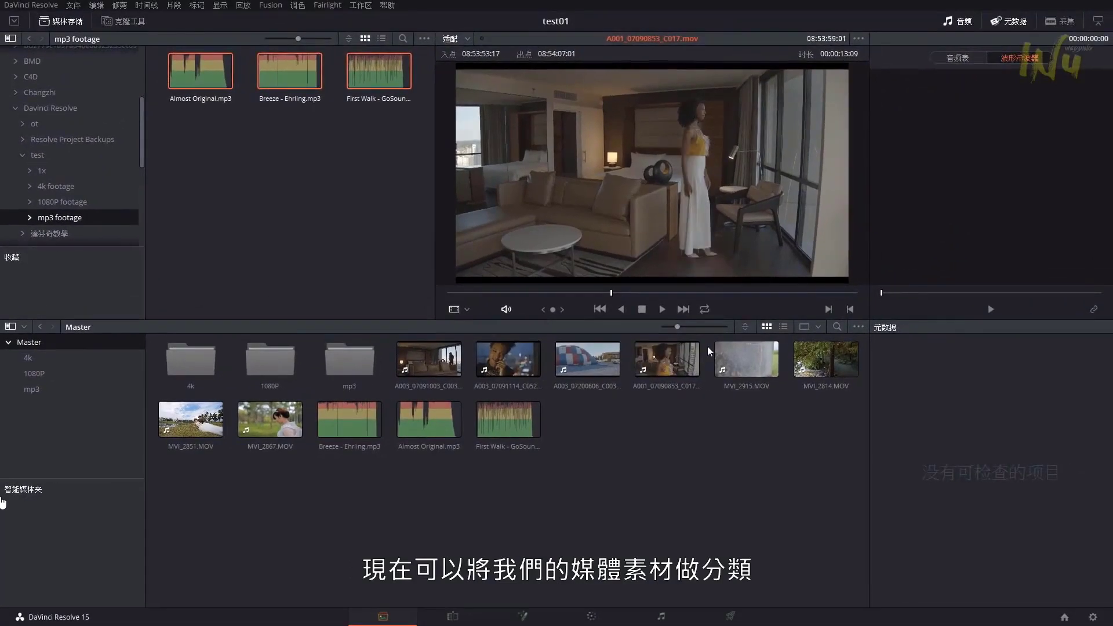
Move the four A003/A001 clips into the 4k bin, the MVI clips into 1080P and the audio into mp3, and check each bin.
left_click_drag(895, 313, 549, 342)
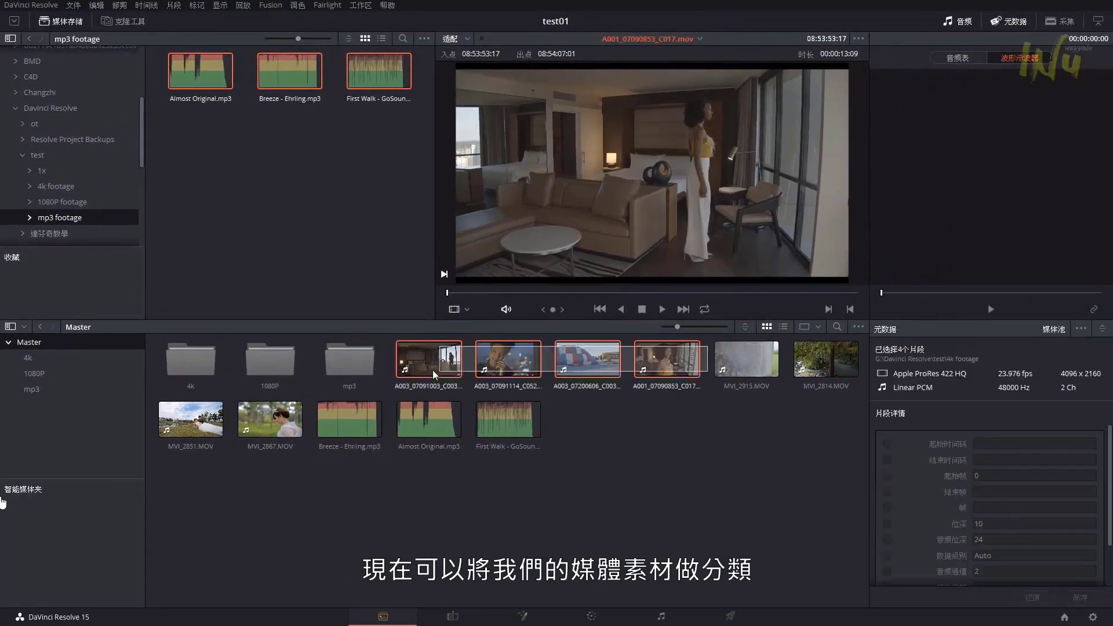
left_click_drag(444, 365, 190, 363)
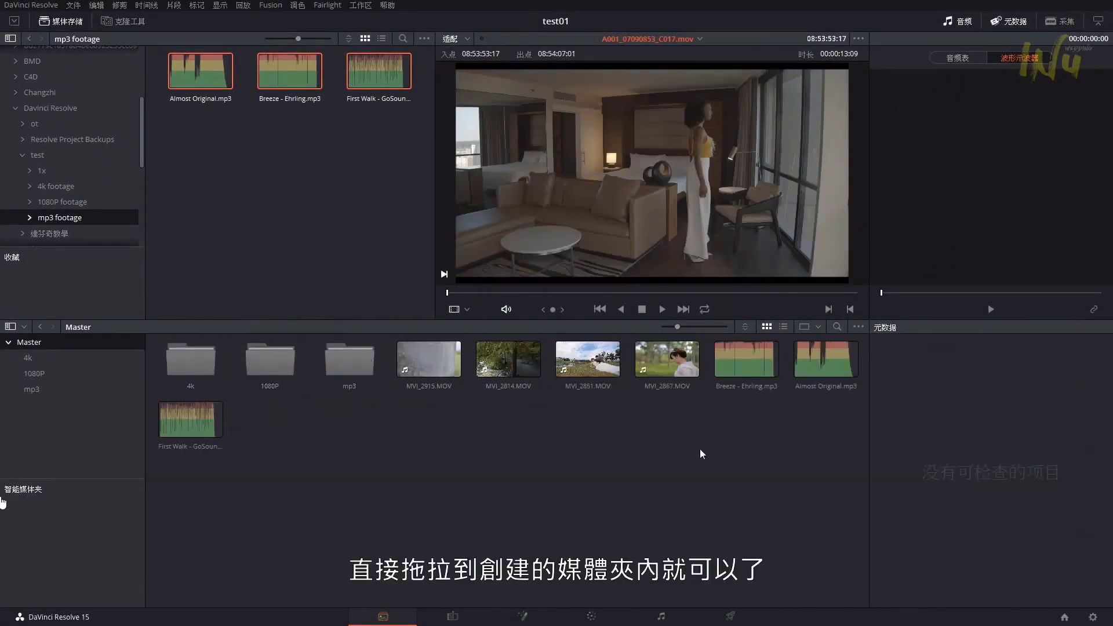
left_click_drag(701, 449, 284, 366)
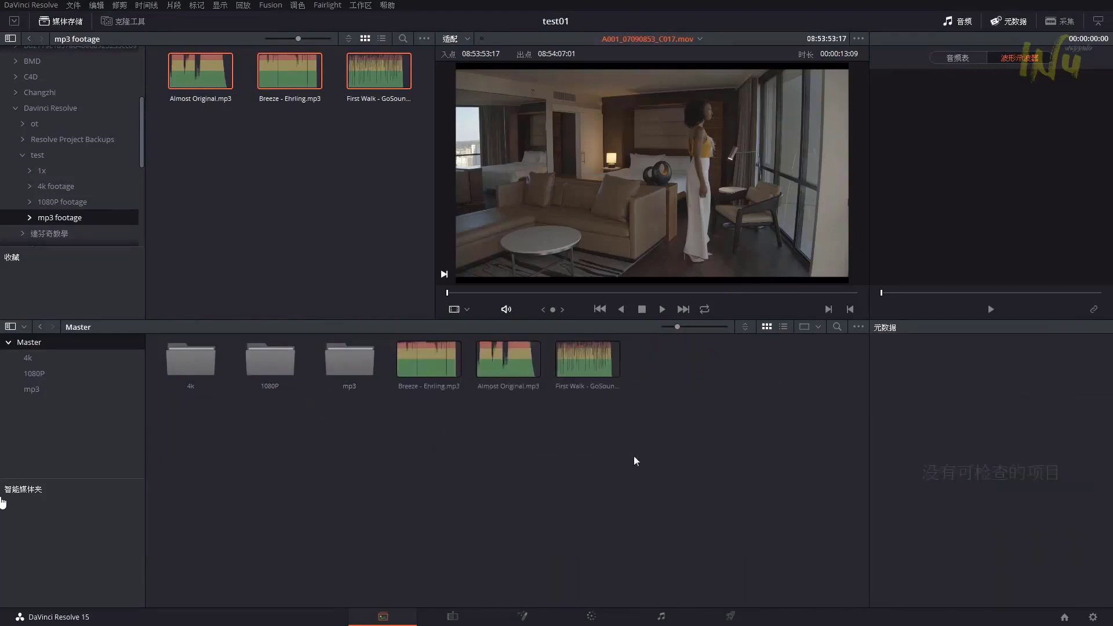
left_click_drag(635, 455, 350, 360)
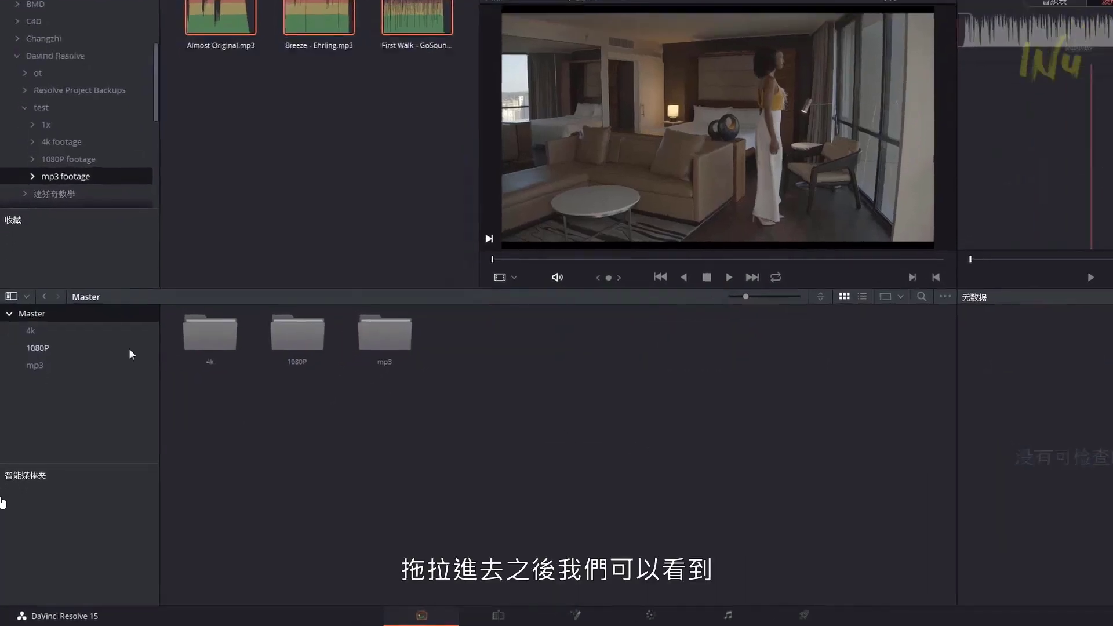
left_click(82, 331)
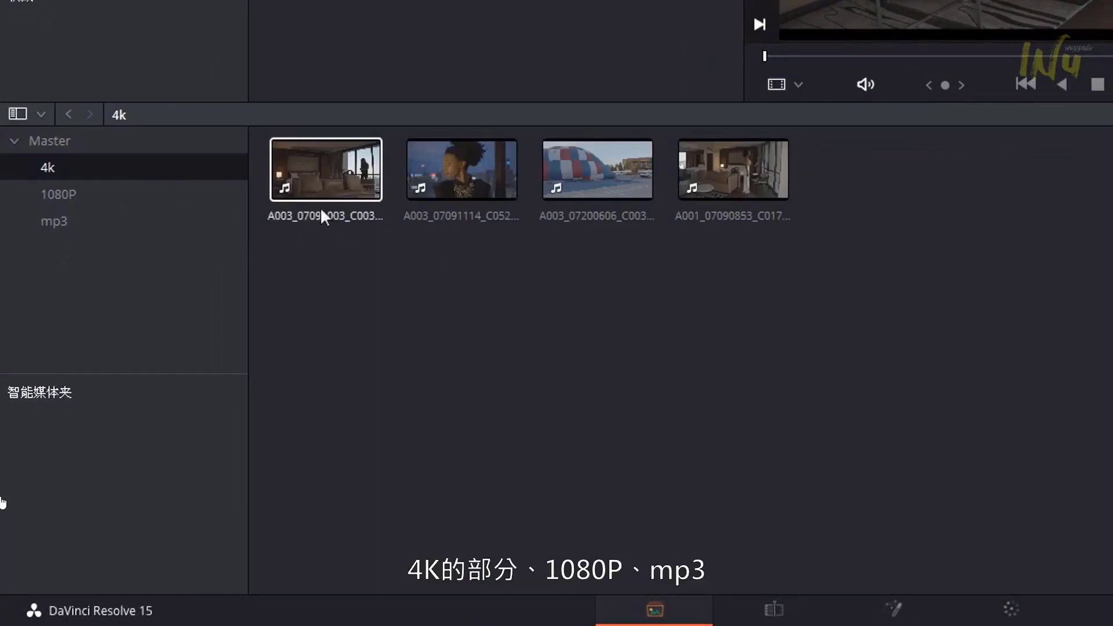
left_click(86, 194)
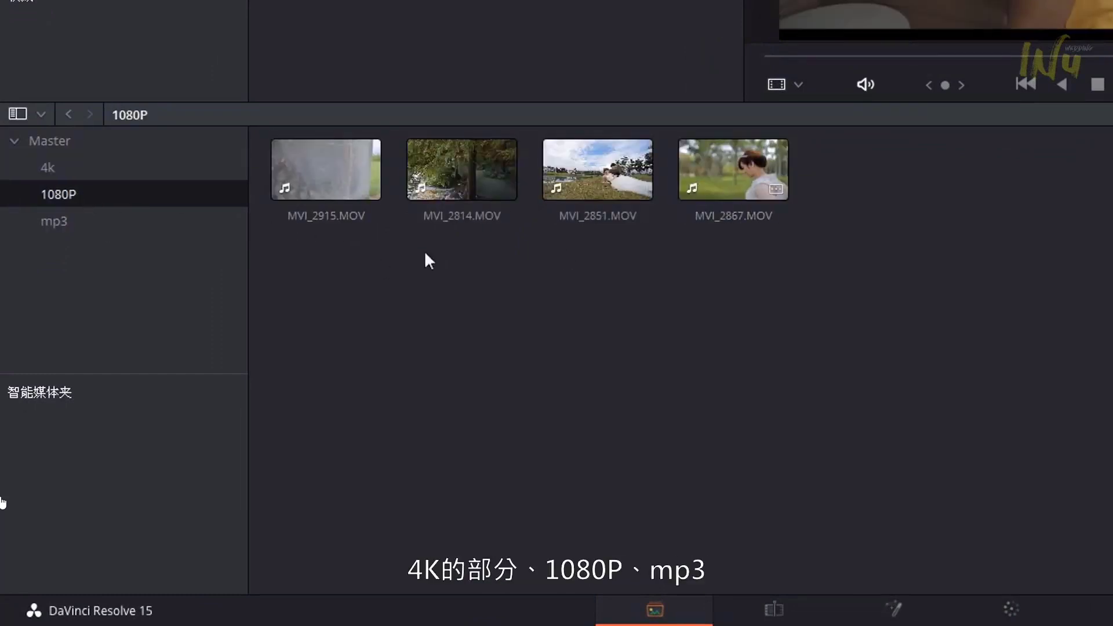
left_click(87, 226)
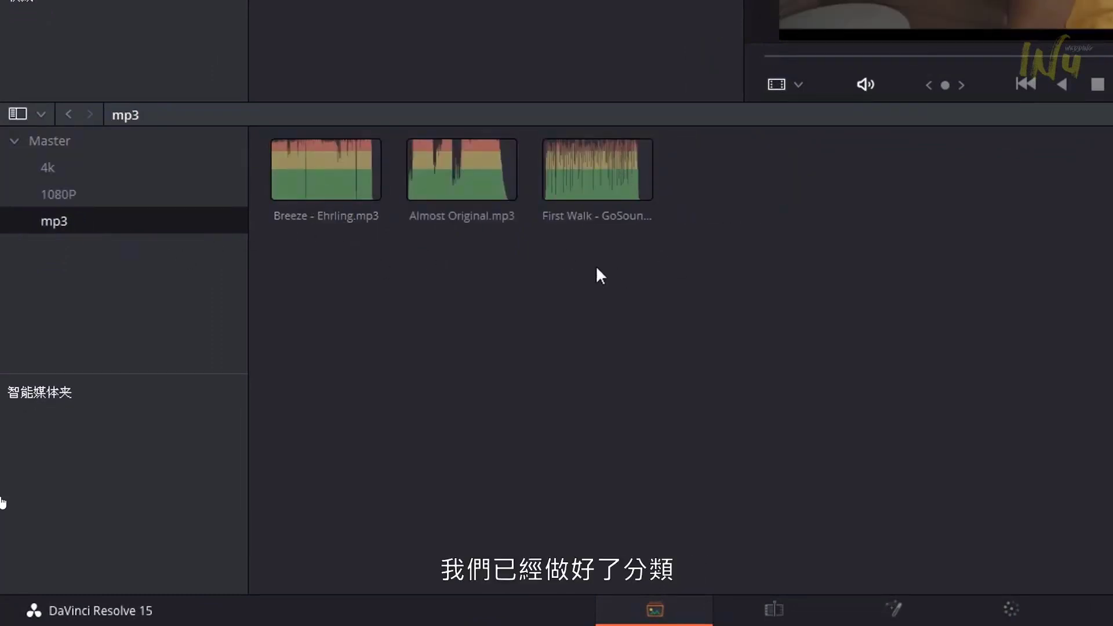
Color-code the 4k bin green, 1080P yellow, mp3 red and Master blue, and display the clips of all bins together.
left_click(75, 164)
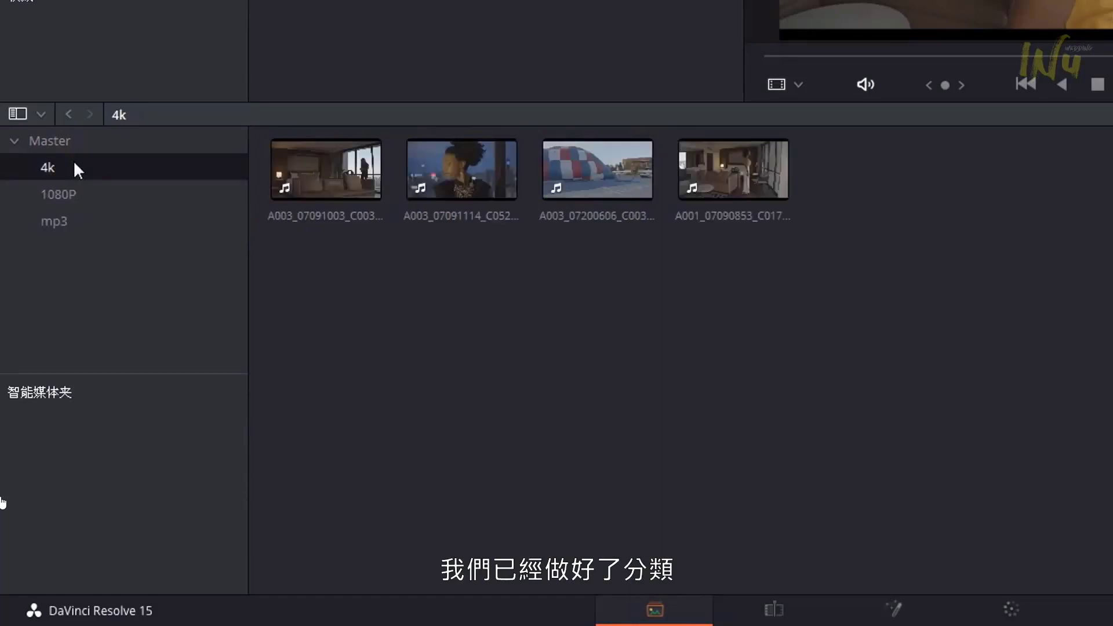
right_click(64, 195)
mouse_move(175, 526)
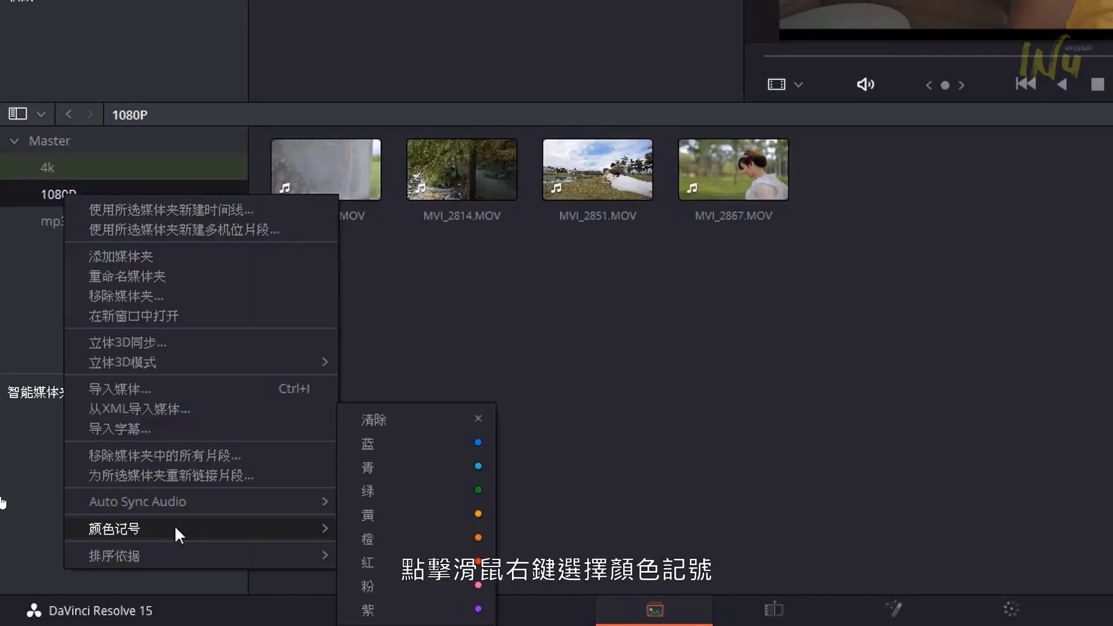
left_click(466, 521)
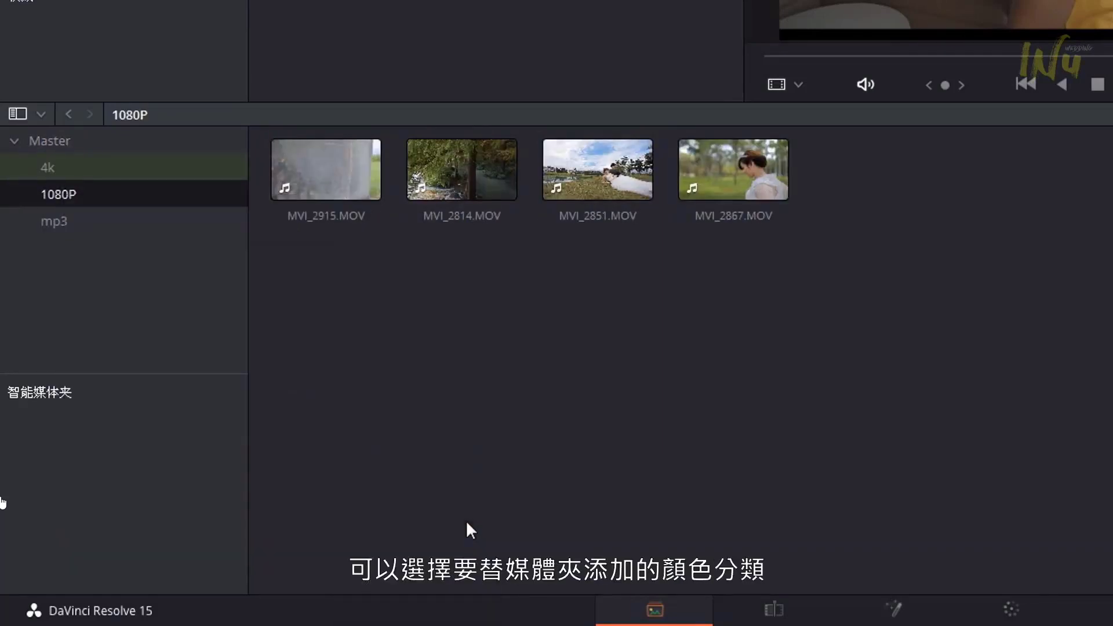
left_click(74, 221)
right_click(74, 221)
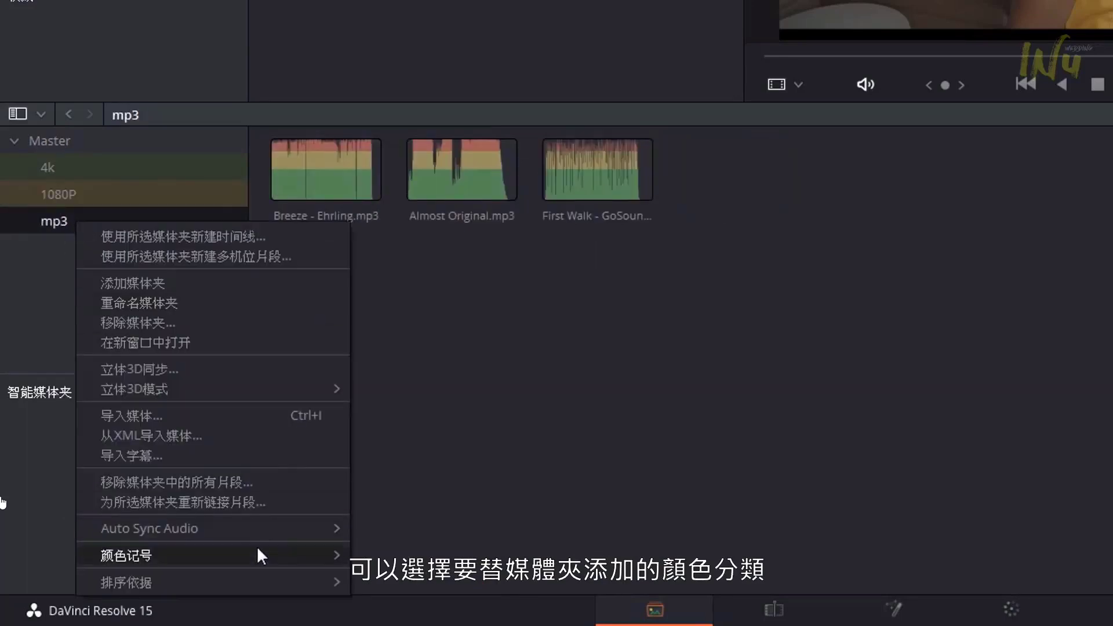
mouse_move(256, 554)
left_click(384, 561)
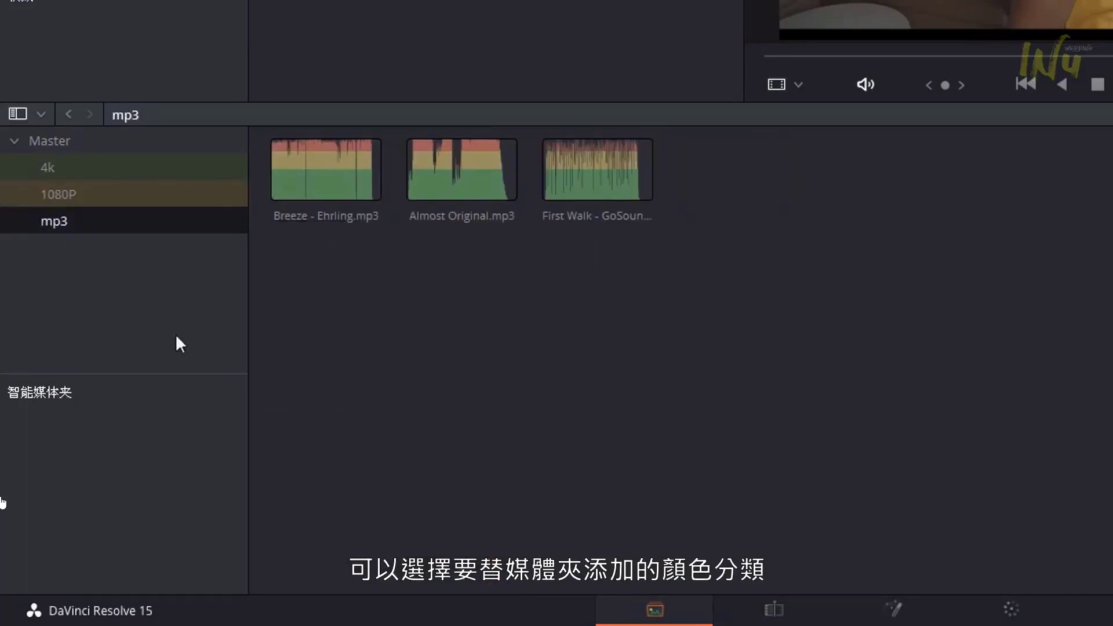
left_click(212, 290)
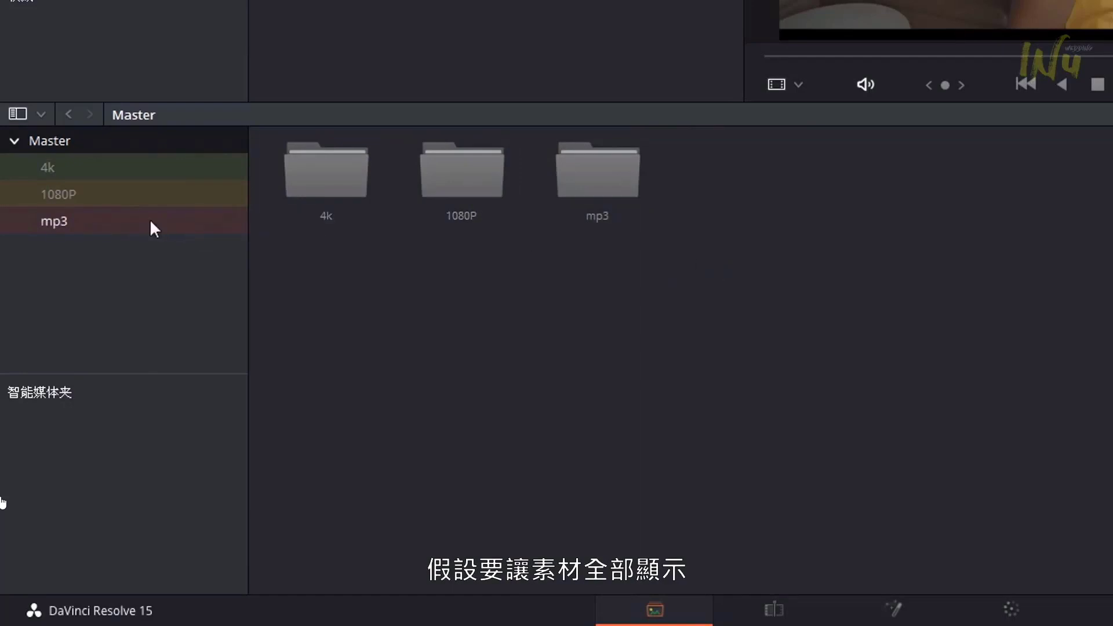
left_click(123, 223, "shift")
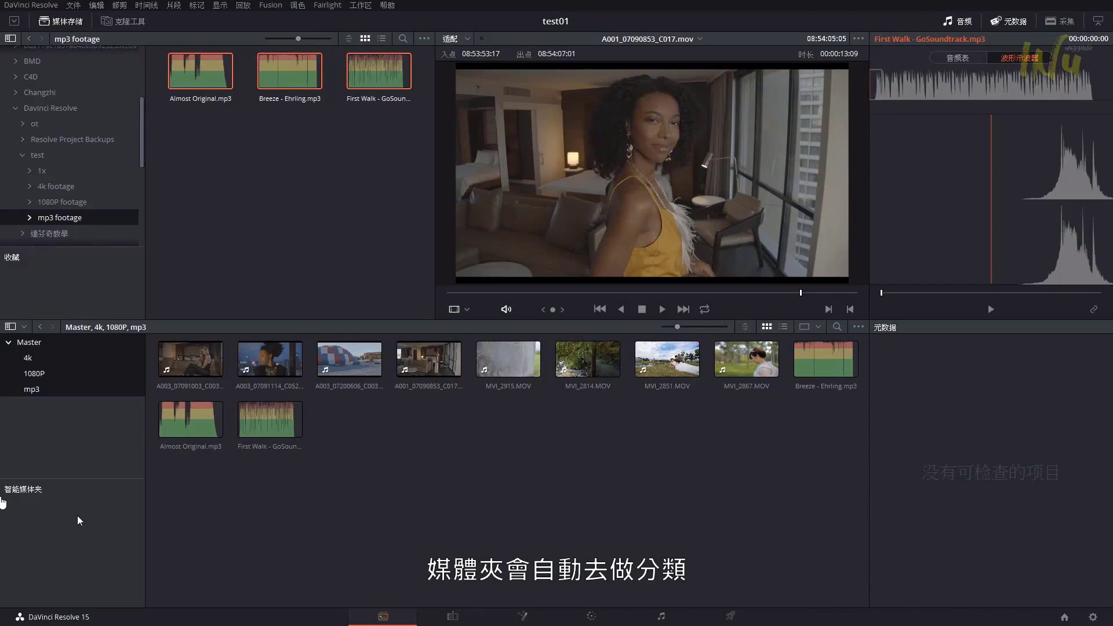
Start a new smart bin and name it 4k 23.976.
right_click(54, 510)
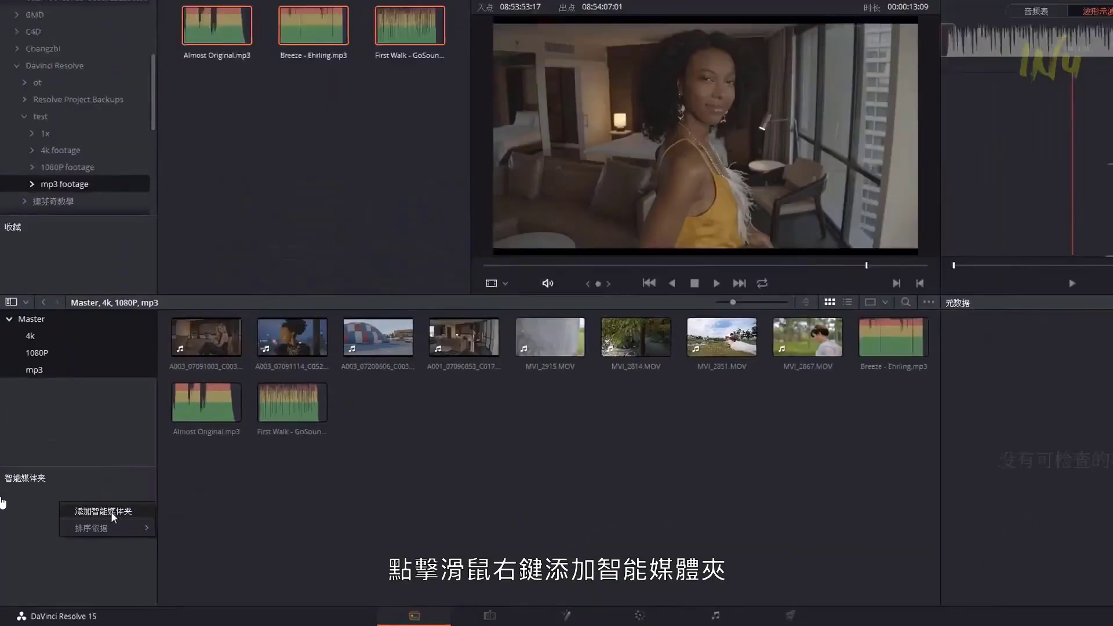
left_click(171, 439)
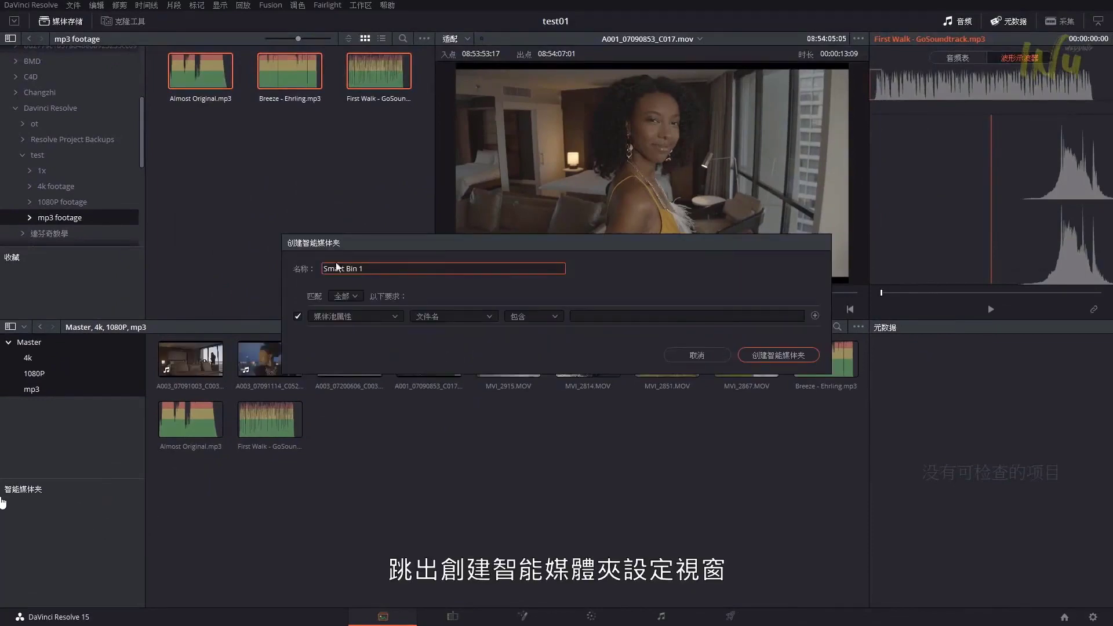
key("ctrl+a")
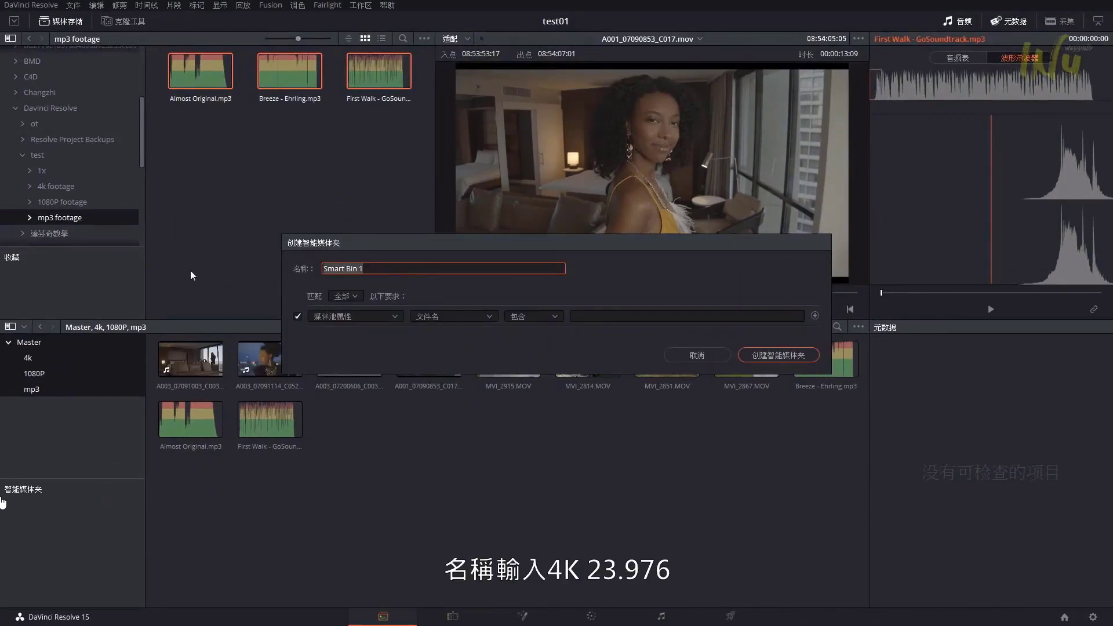
type("4k 23")
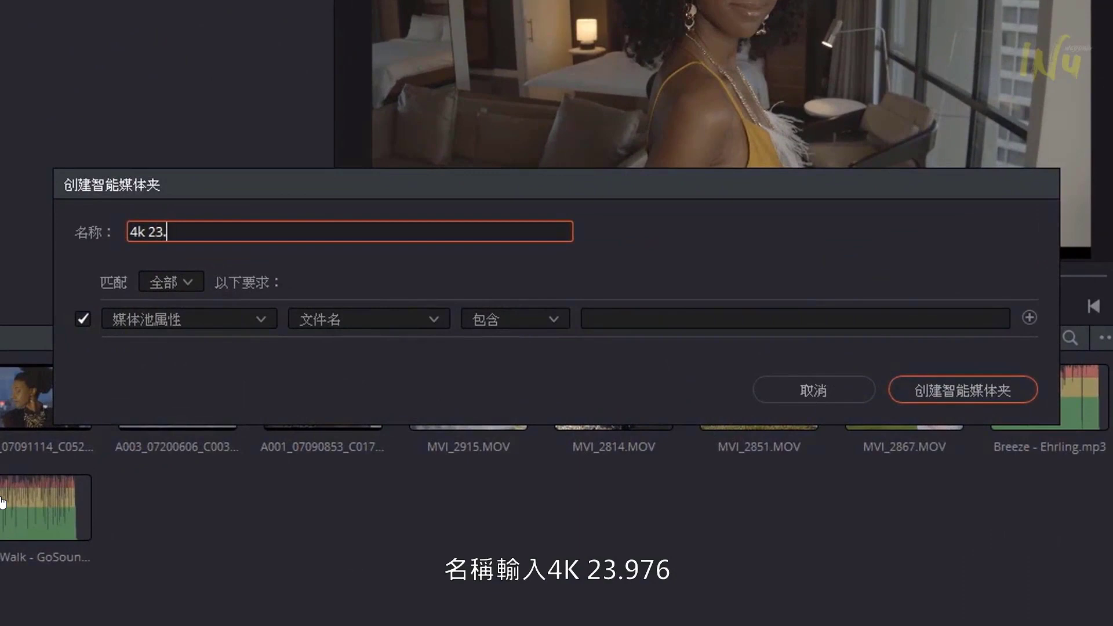
type(".976")
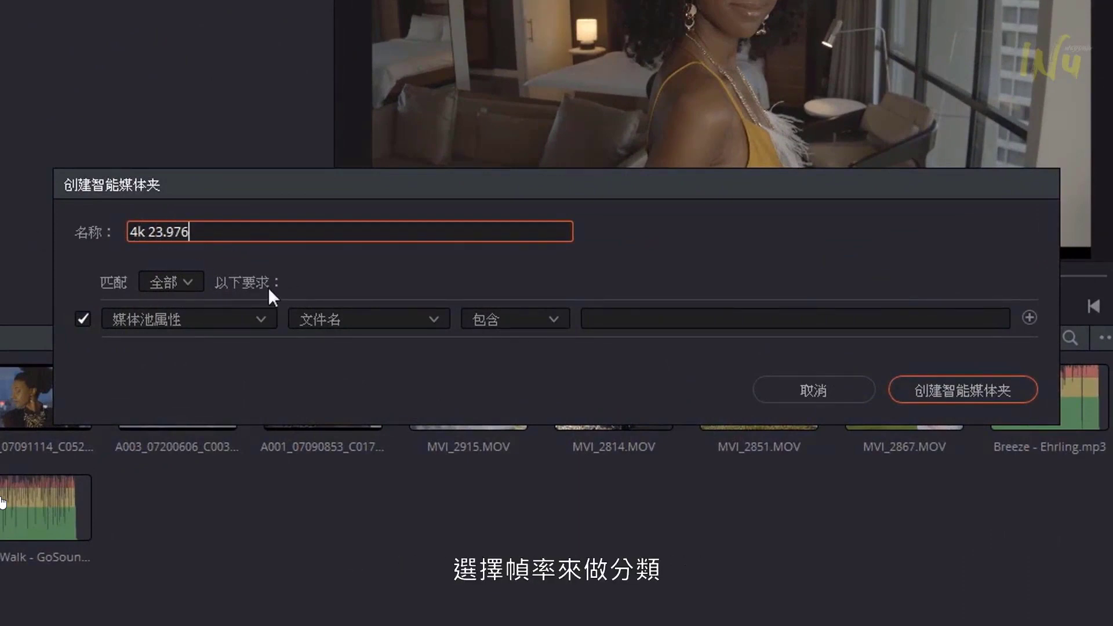
Set the smart bin's rule to match media pool clips whose frame rate (帧率) is (是) 23.976.
left_click(431, 324)
scroll(362, 493, "down", 3)
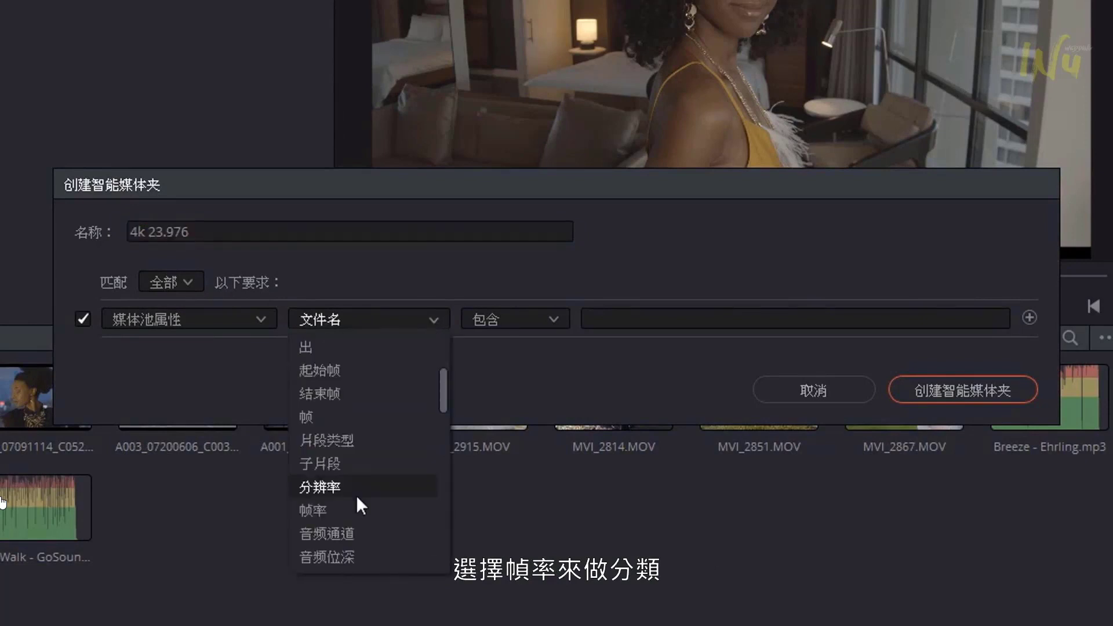
left_click(360, 502)
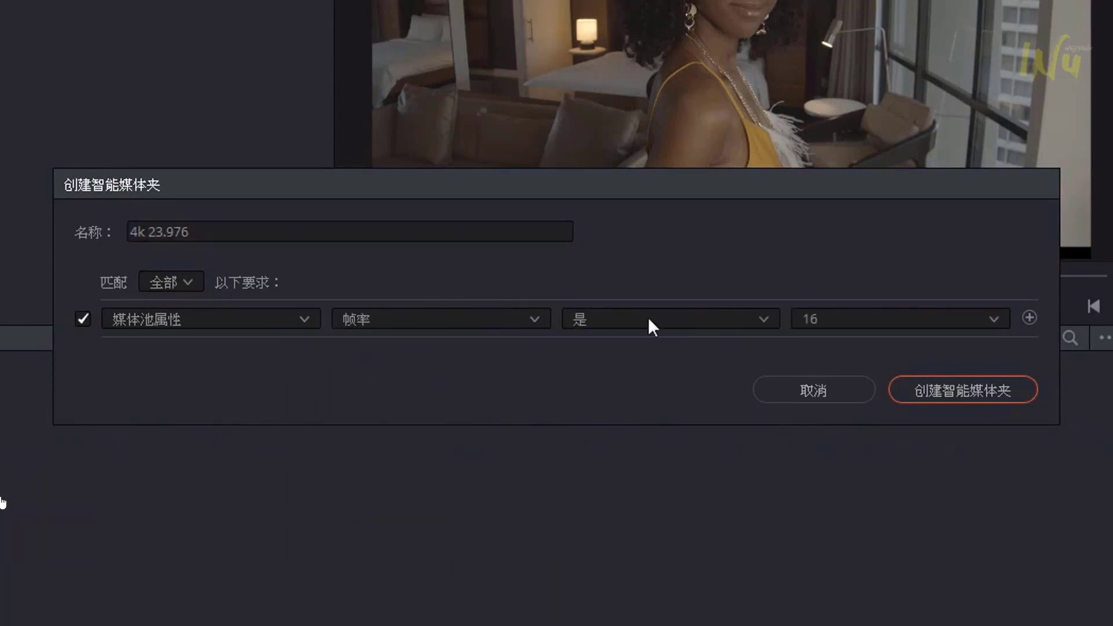
left_click(695, 322)
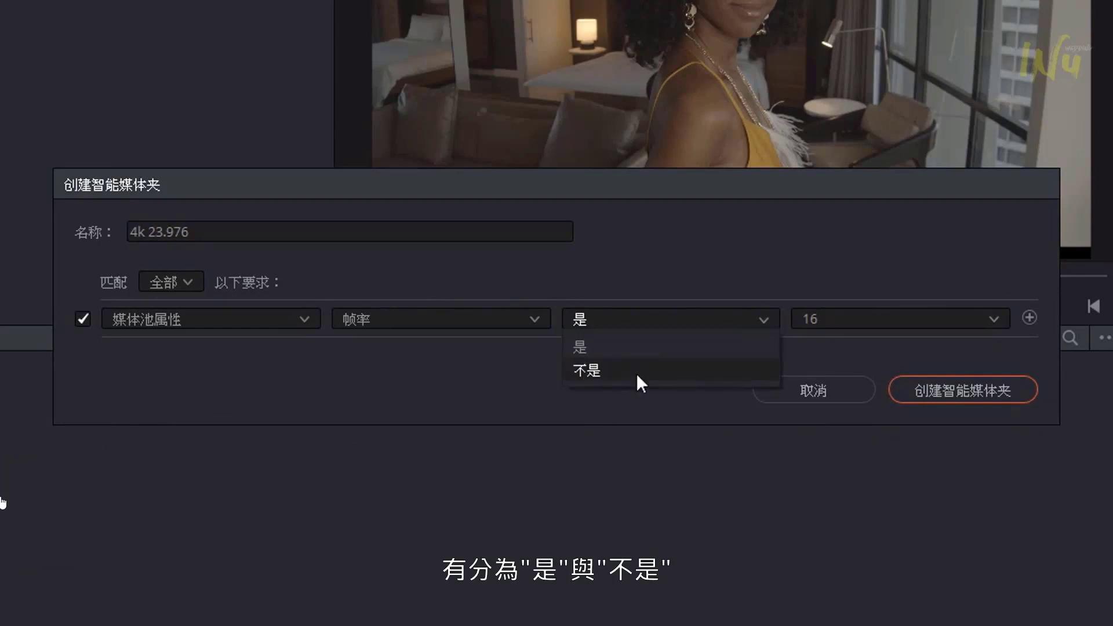
left_click(672, 322)
left_click(900, 321)
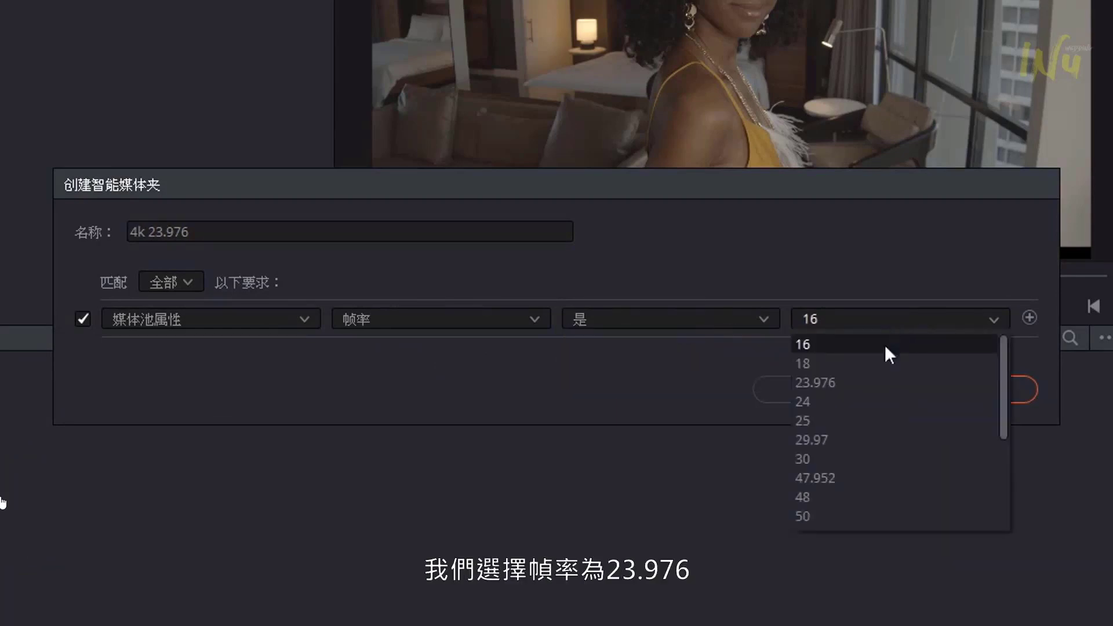
left_click(815, 385)
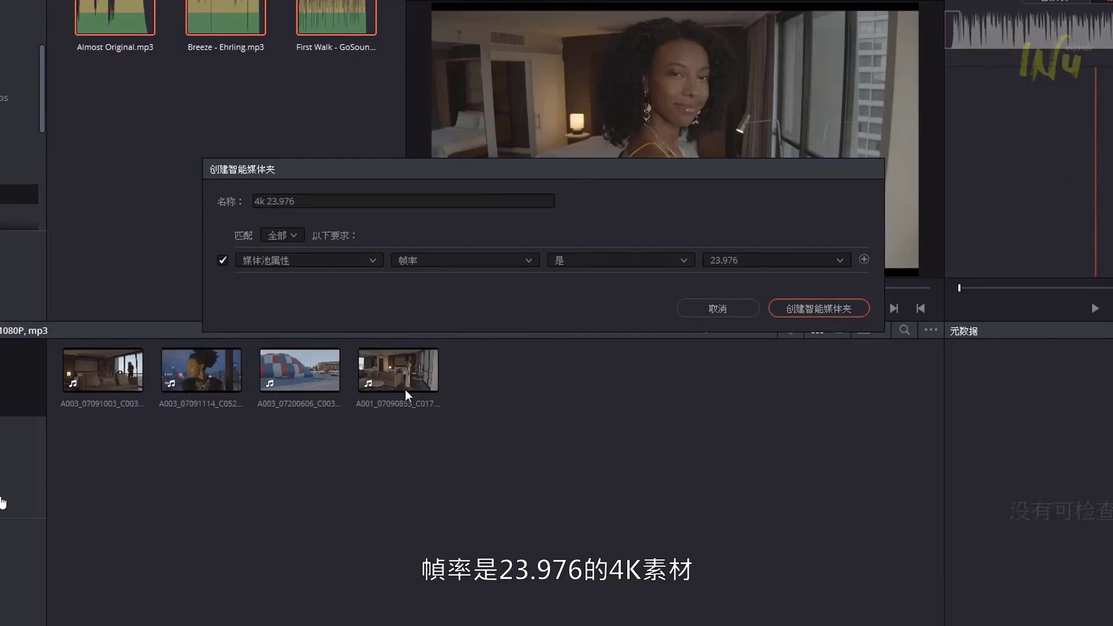
Try the frame rate rule with the condition 不是 (is not), and set it back to 是 (is).
left_click(642, 262)
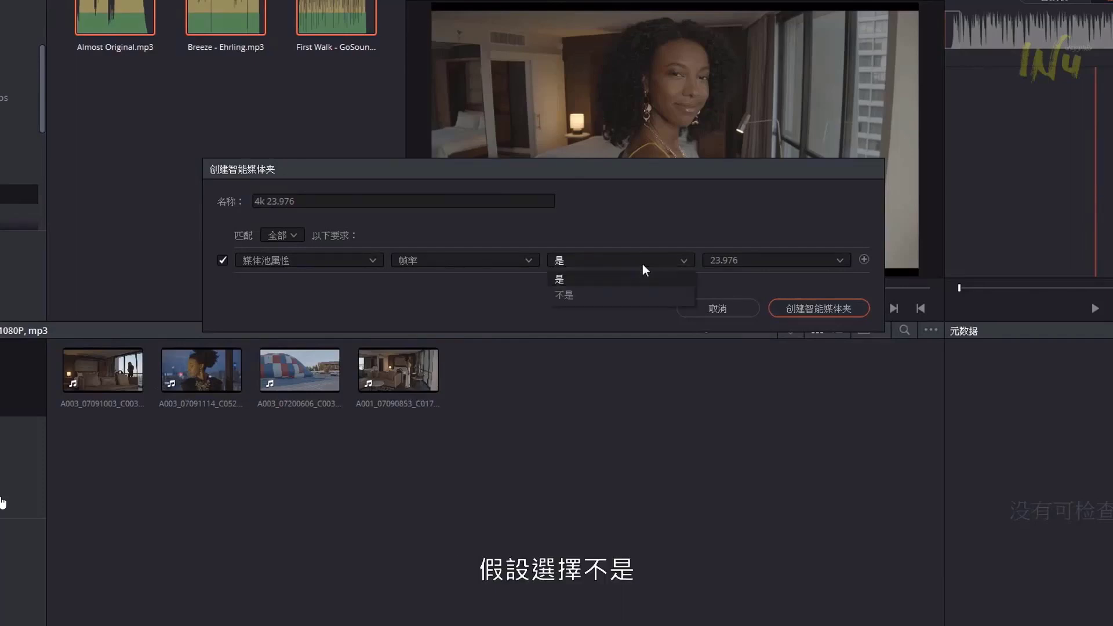
left_click(611, 294)
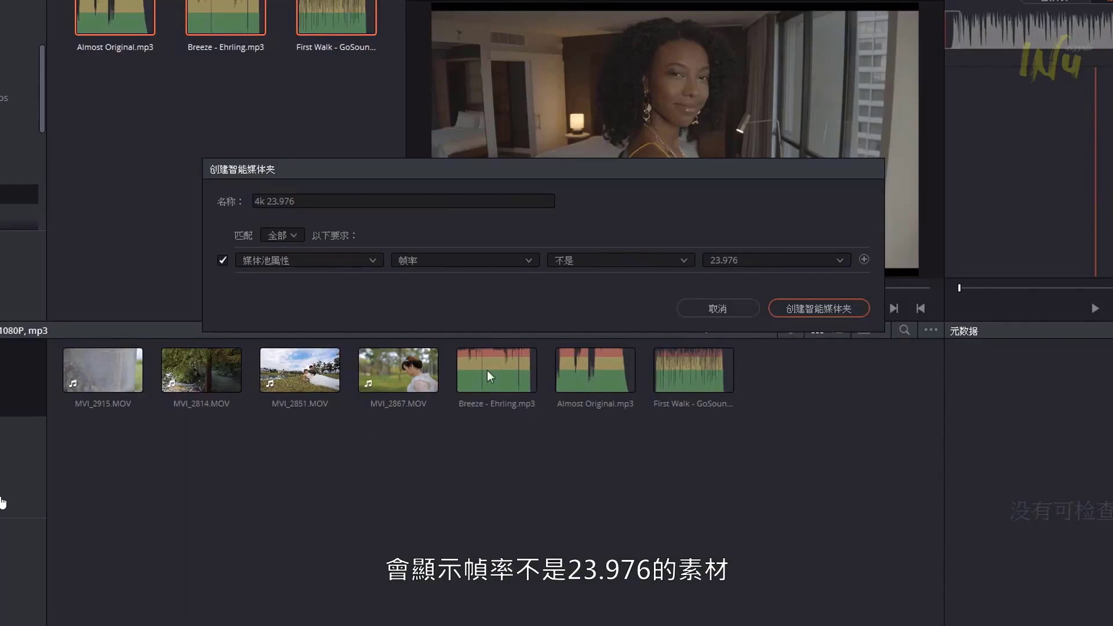
left_click(628, 261)
left_click(612, 281)
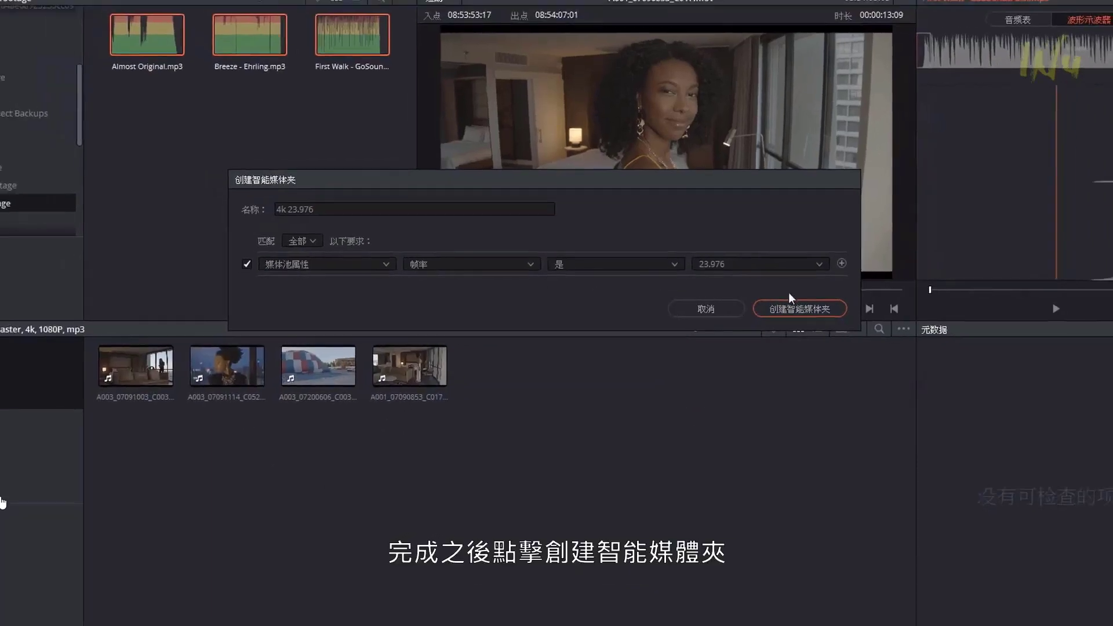
Create the 4k 23.976 smart bin with its frame rate rule.
left_click(795, 308)
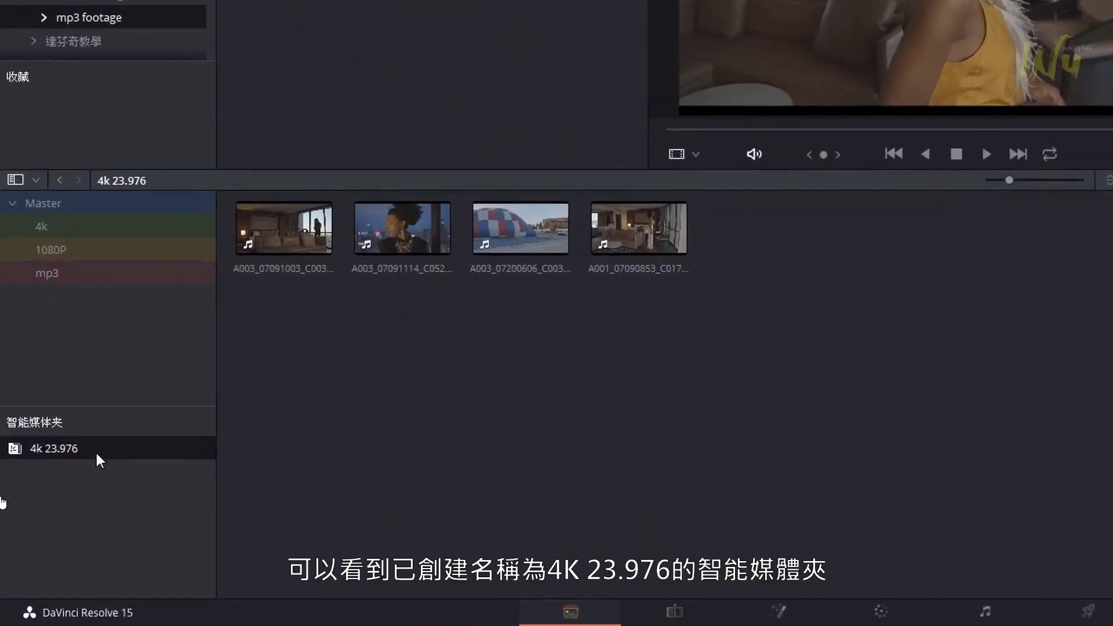
Start another new smart bin (智能媒体夹) and name it 1080P.
right_click(105, 491)
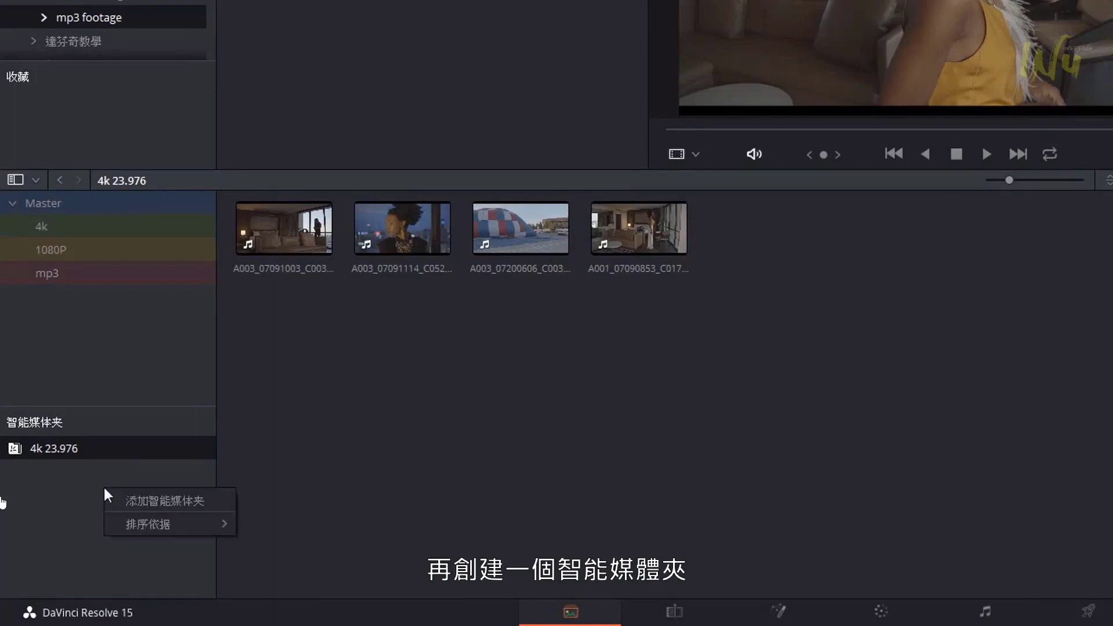
left_click(146, 499)
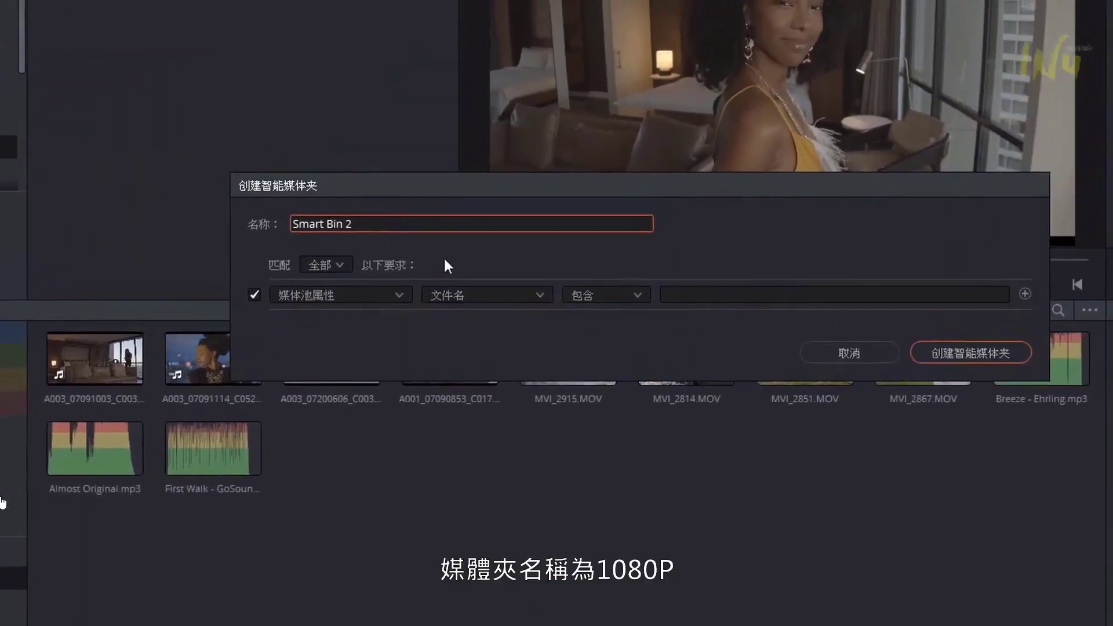
triple_click(438, 226)
type("1080")
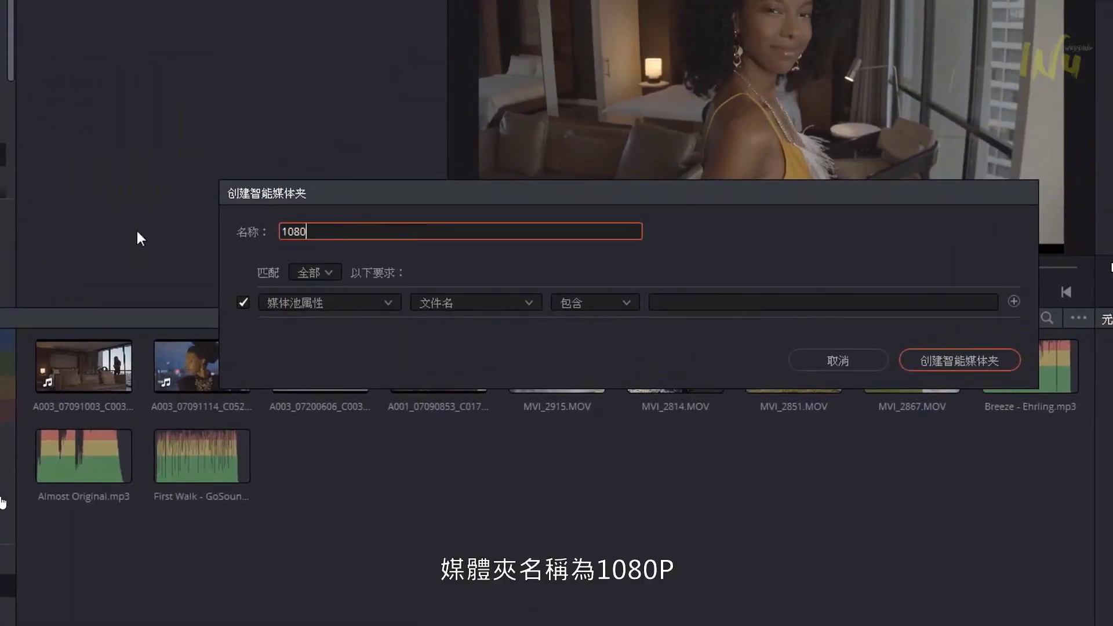
type("P")
Create the 1080P smart bin with the rule that a media pool clip's resolution (分辨率) is (是) 1920 x 1080.
left_click(505, 305)
scroll(540, 330, "down", 5)
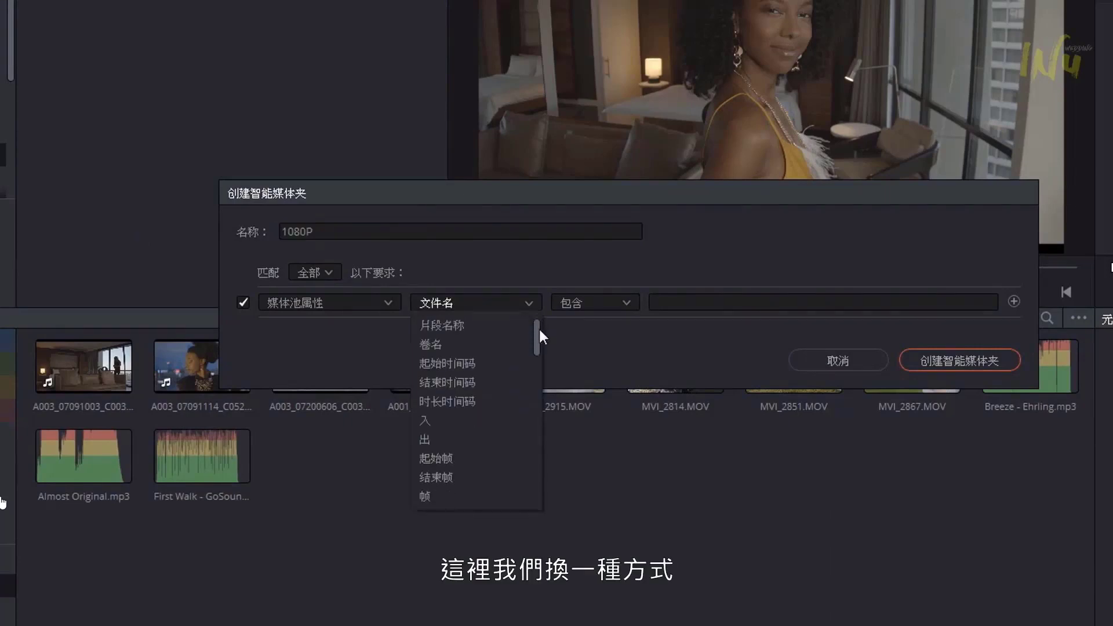
left_click(488, 399)
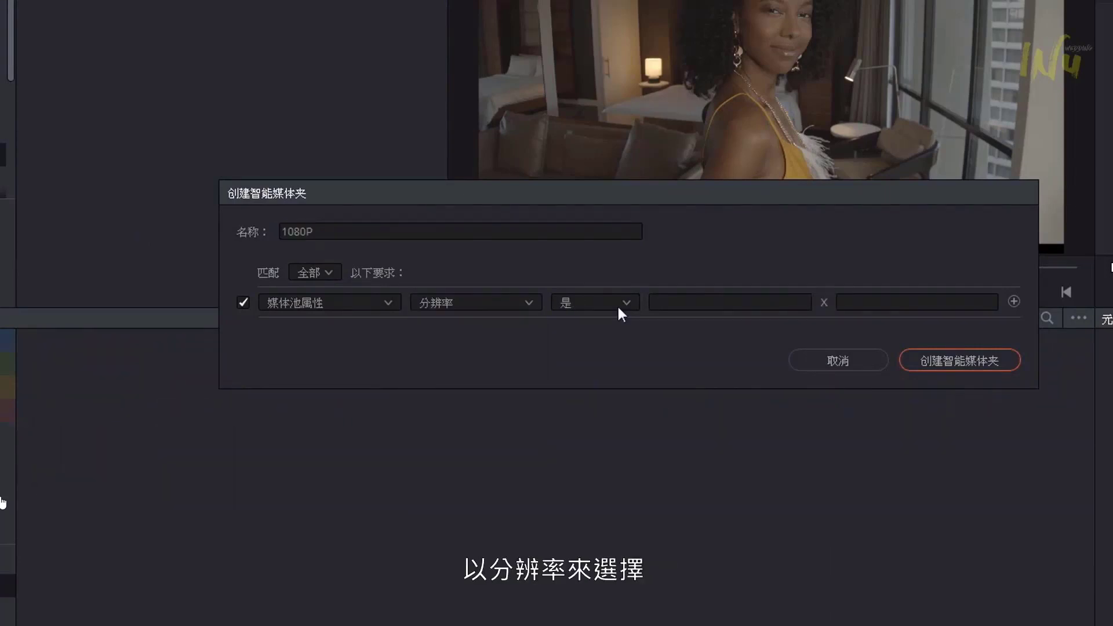
left_click(618, 308)
left_click(618, 322)
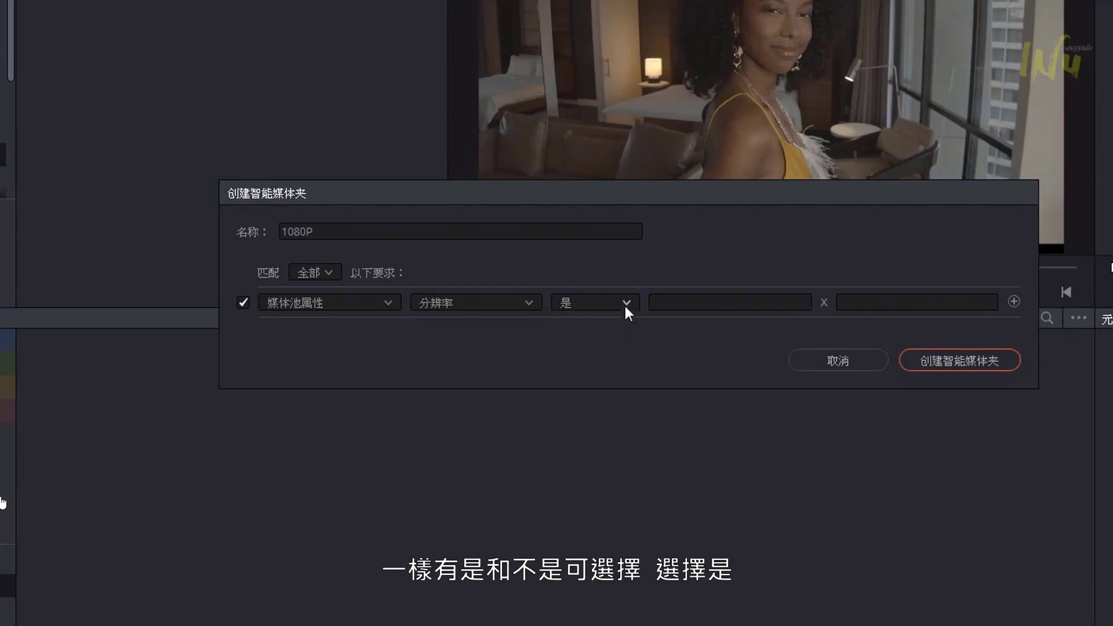
left_click(676, 306)
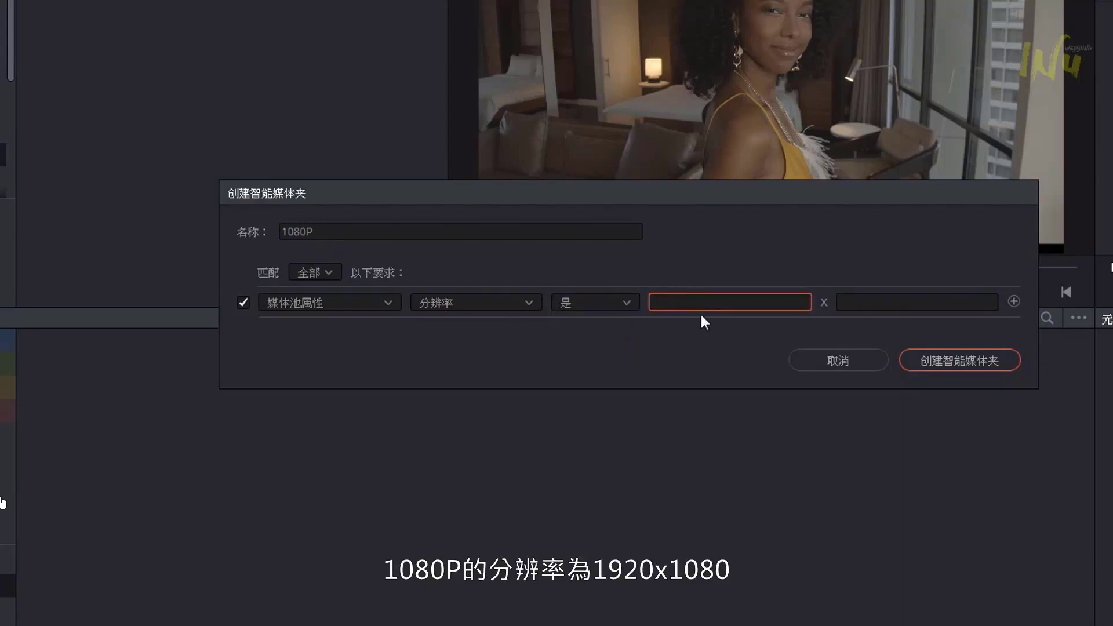
type("1920")
left_click(924, 304)
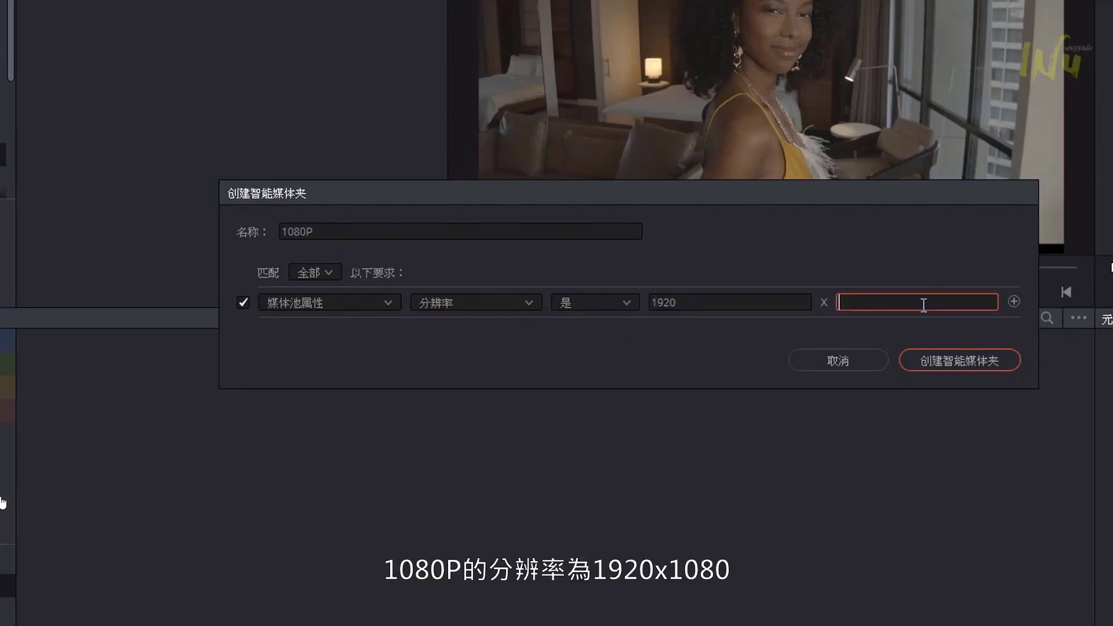
type("1080")
left_click_drag(649, 198, 652, 138)
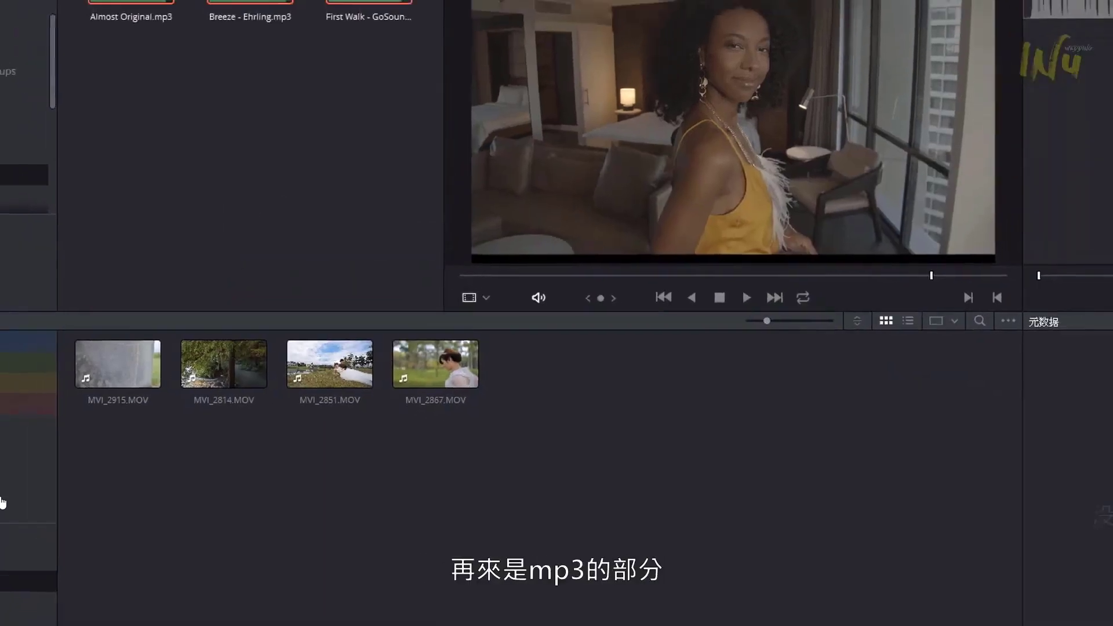
Start a third smart bin and name it mp3.
right_click(78, 550)
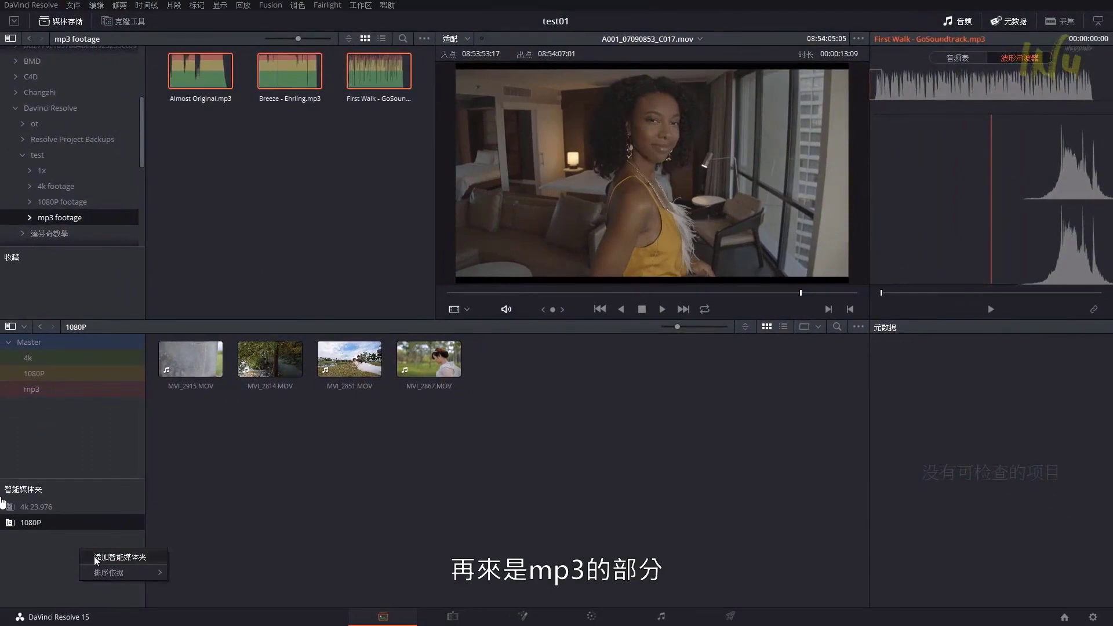
left_click(94, 556)
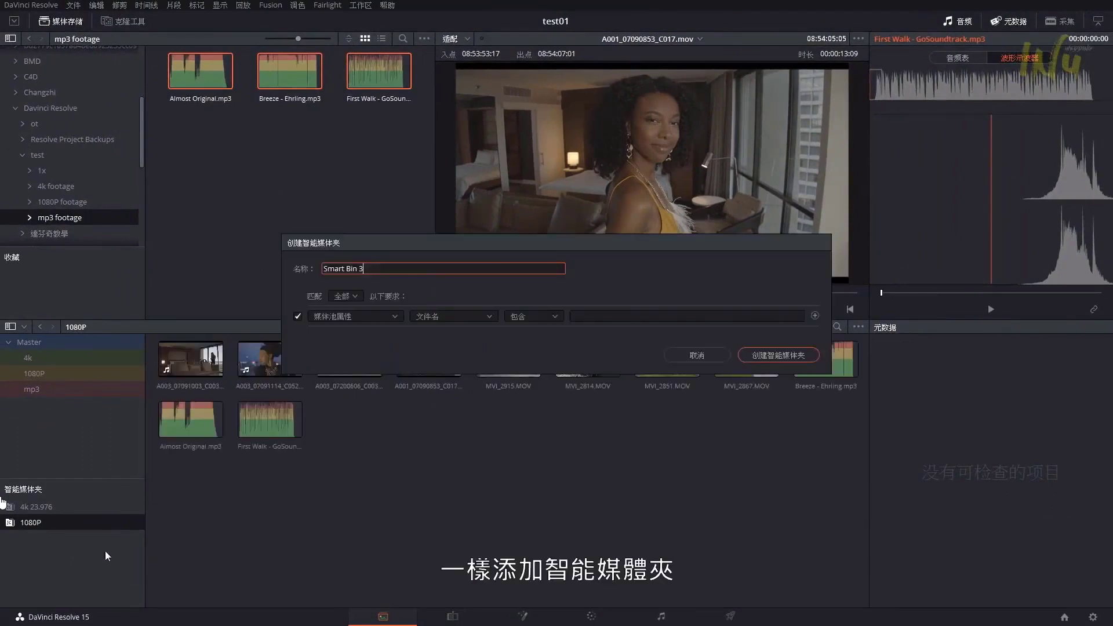
left_click_drag(365, 270, 124, 261)
type("mp3")
Create the mp3 smart bin with the rule that a media pool clip's format (格式) contains (包含) mp3.
left_click(452, 316)
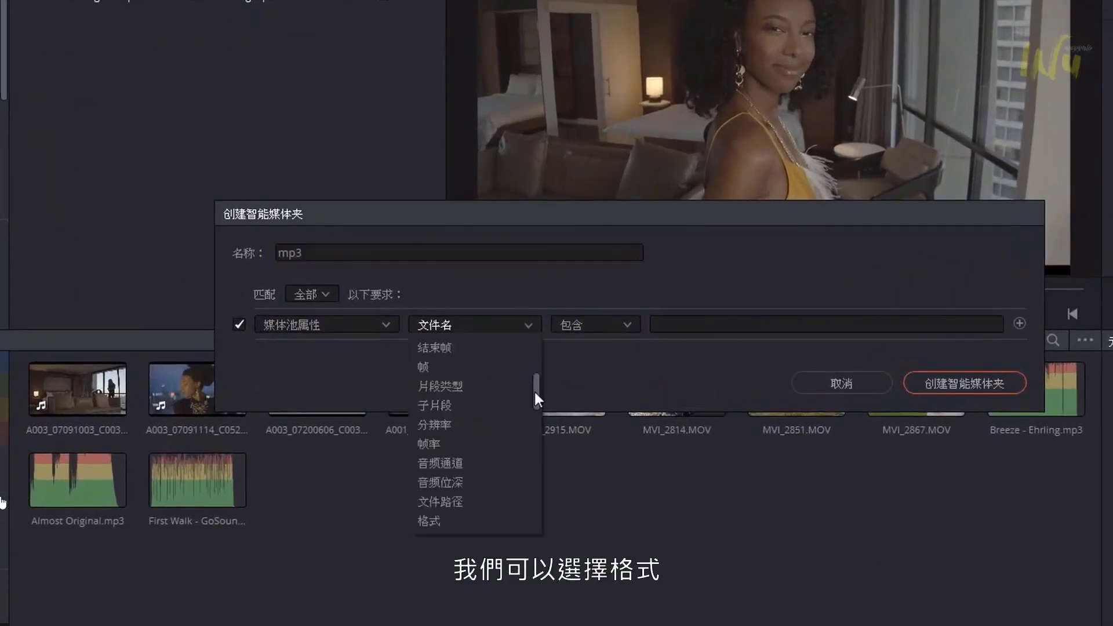
scroll(534, 397, "down", 1)
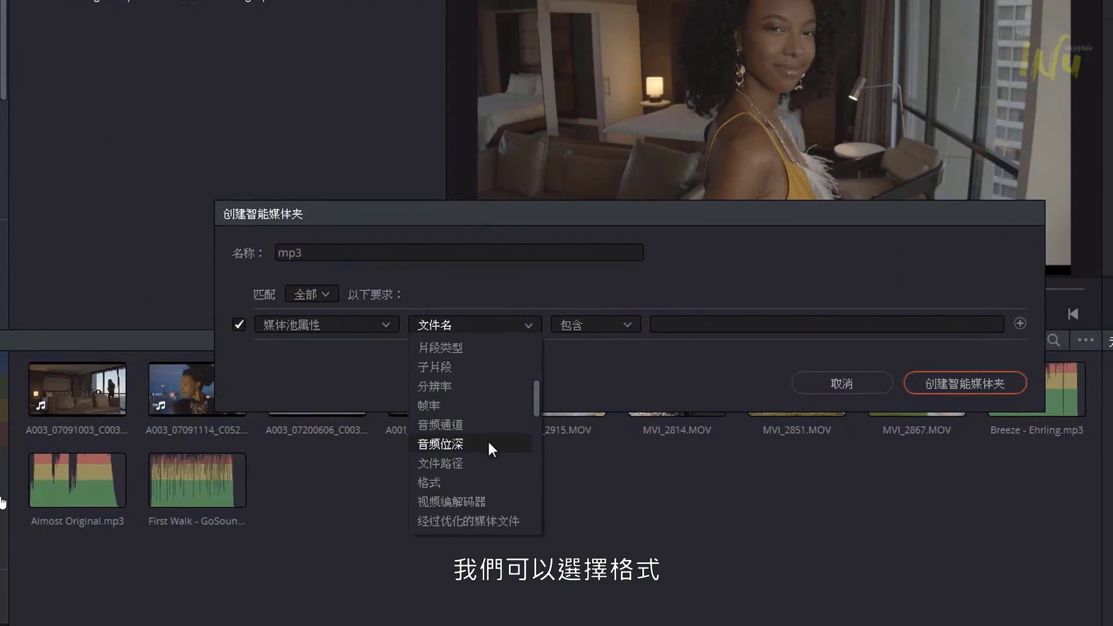
left_click(474, 482)
left_click(626, 322)
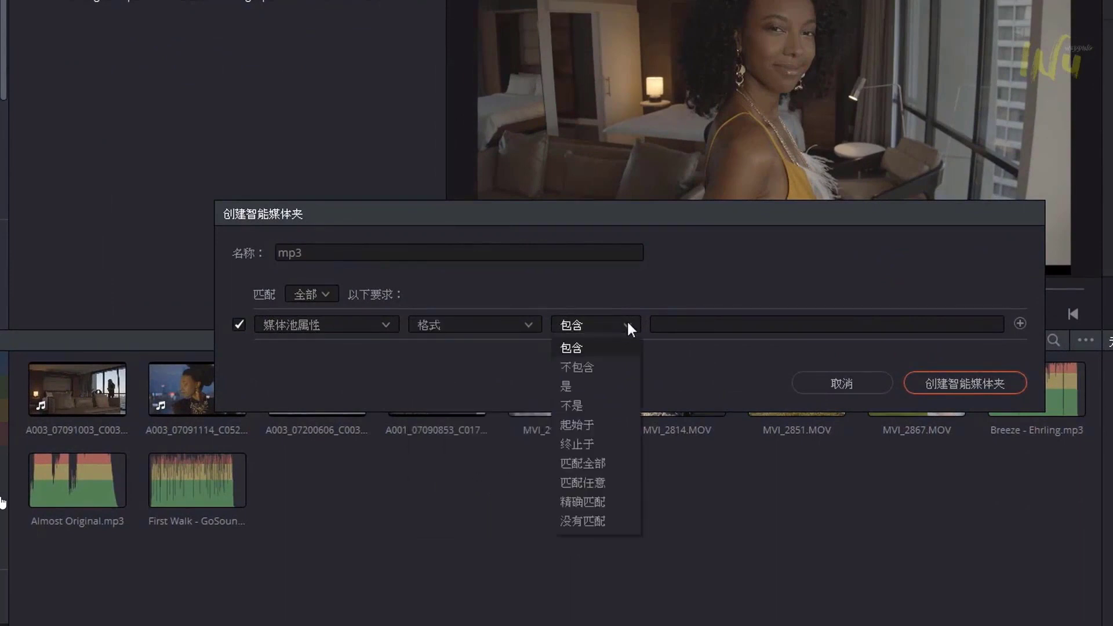
left_click(616, 346)
left_click(711, 324)
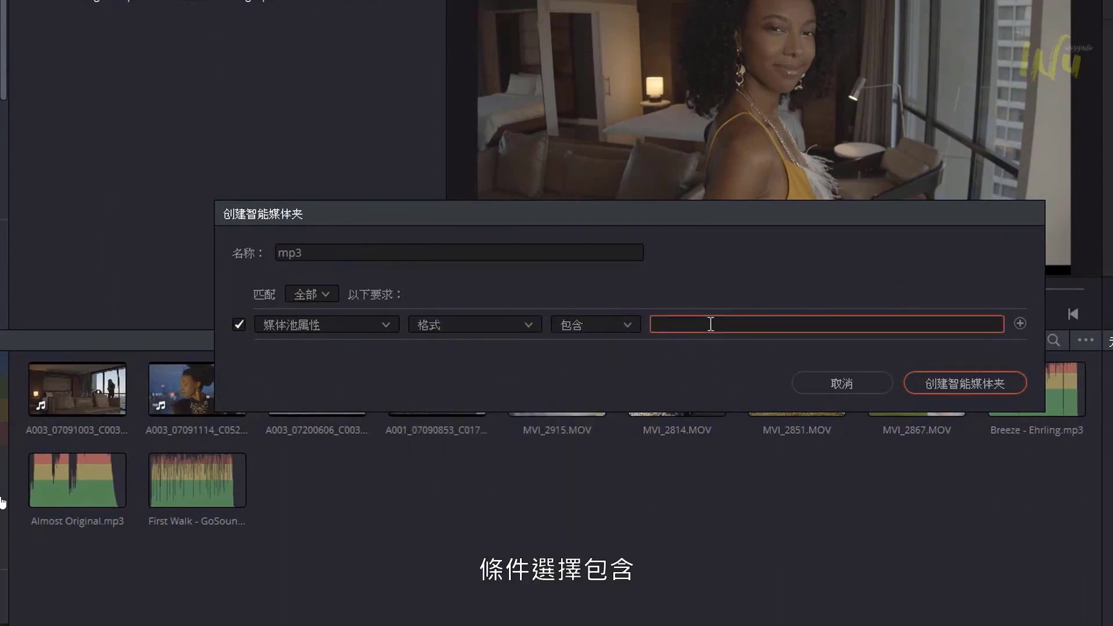
type("mp3")
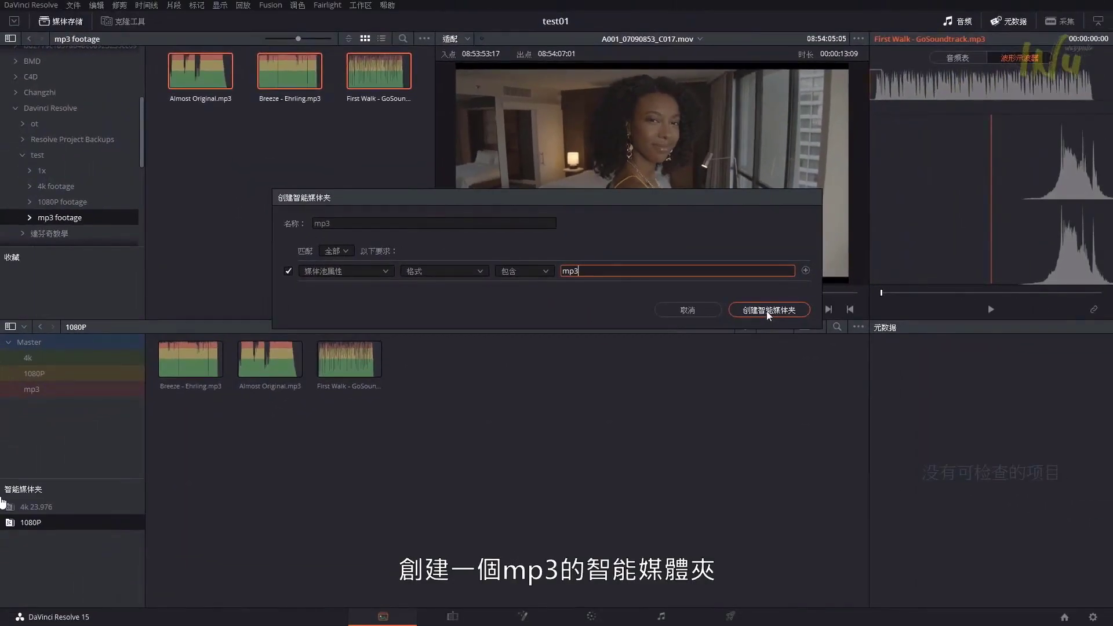
left_click(766, 311)
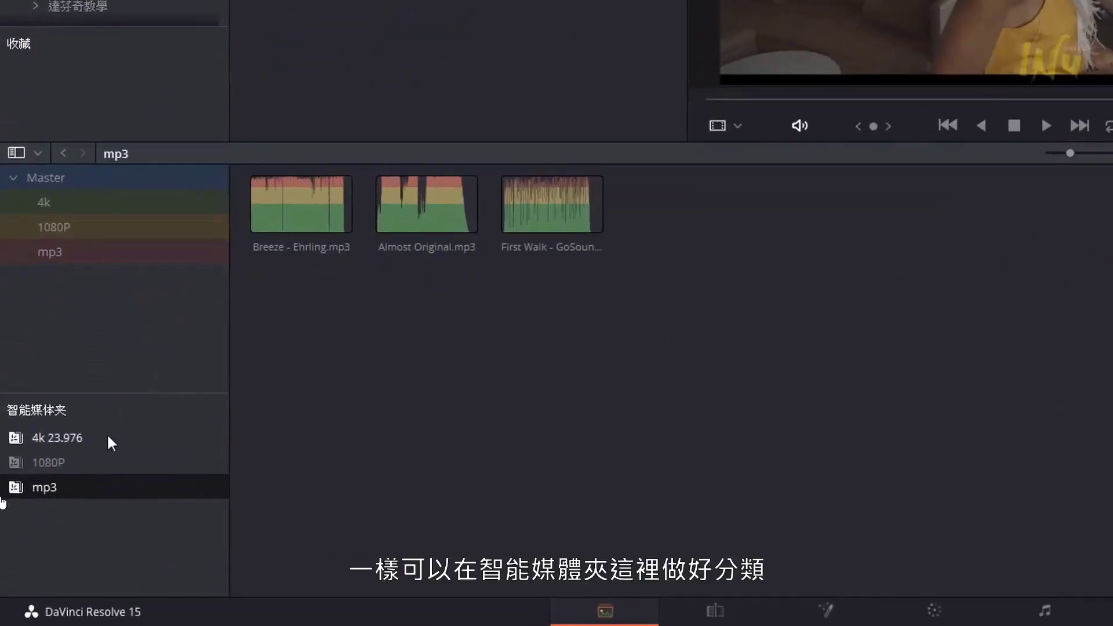
Look through the contents of the 4k 23.976, 1080P and mp3 smart bins, and return to the Master bin.
left_click(76, 492)
left_click(73, 508)
left_click(67, 526)
left_click(85, 438)
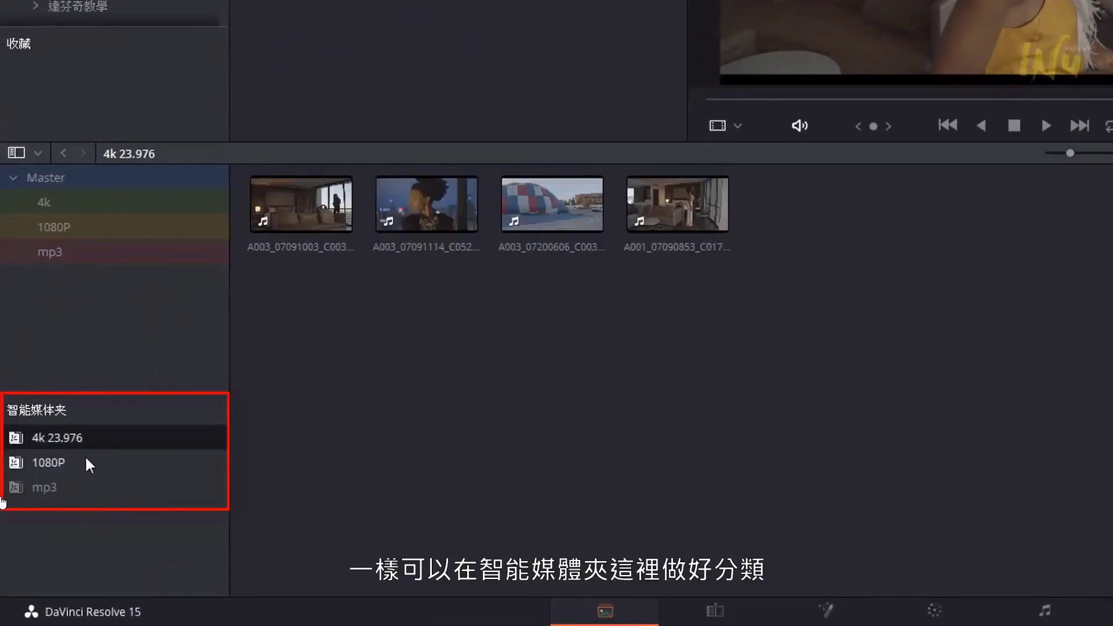
left_click(85, 462)
left_click(86, 437)
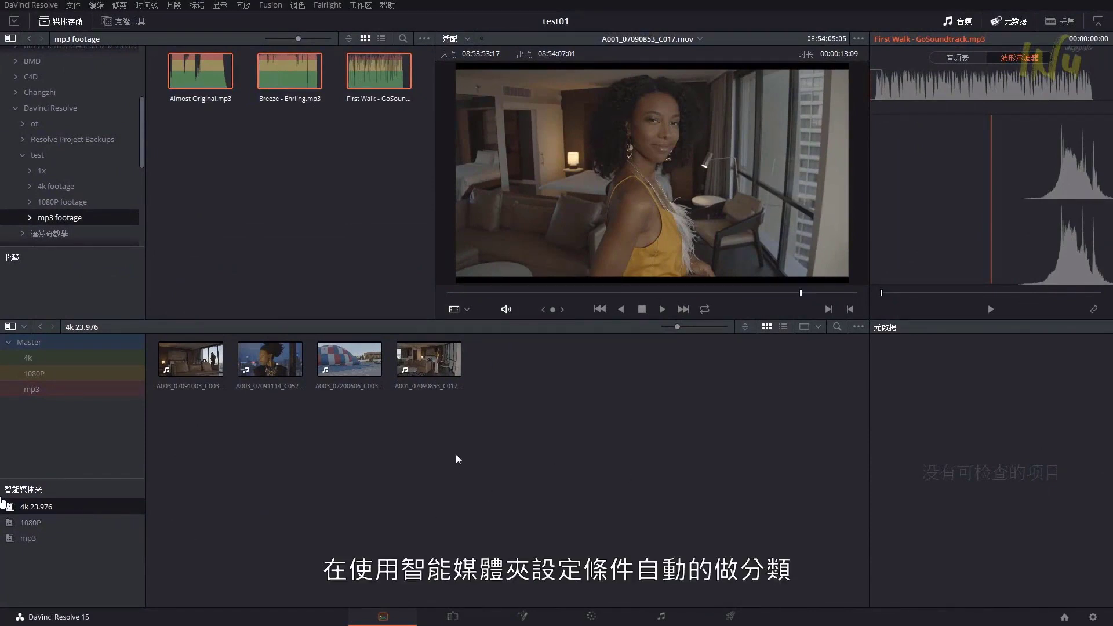
left_click(29, 342)
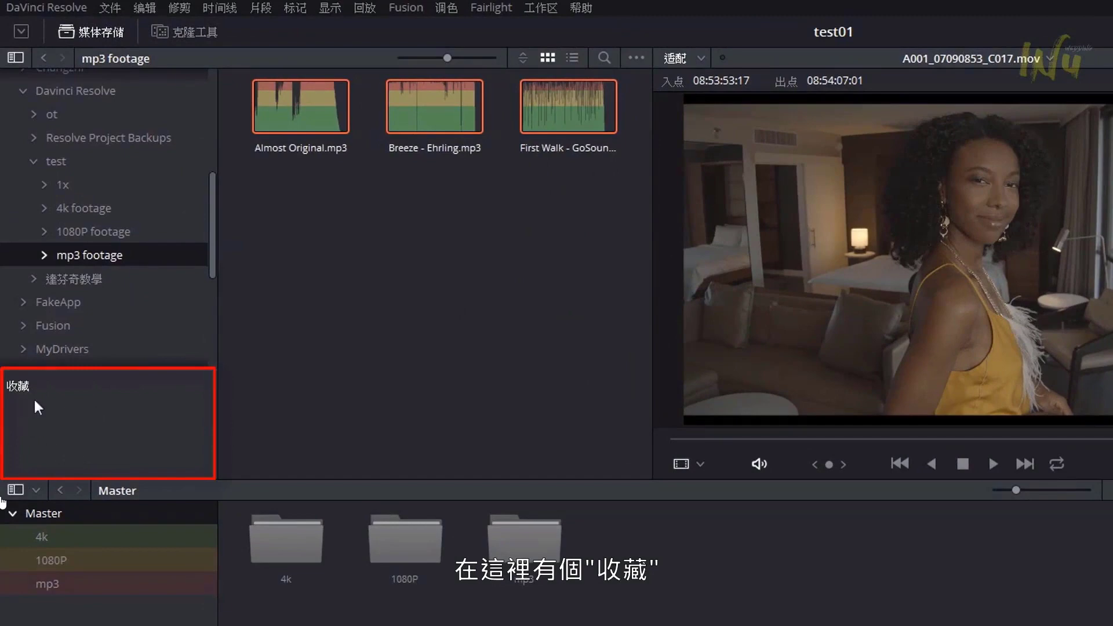
Add the 1080P footage folder to the media storage favorites (收藏) and reopen it from there after viewing the 4k footage folder.
scroll(98, 433, "up", 1)
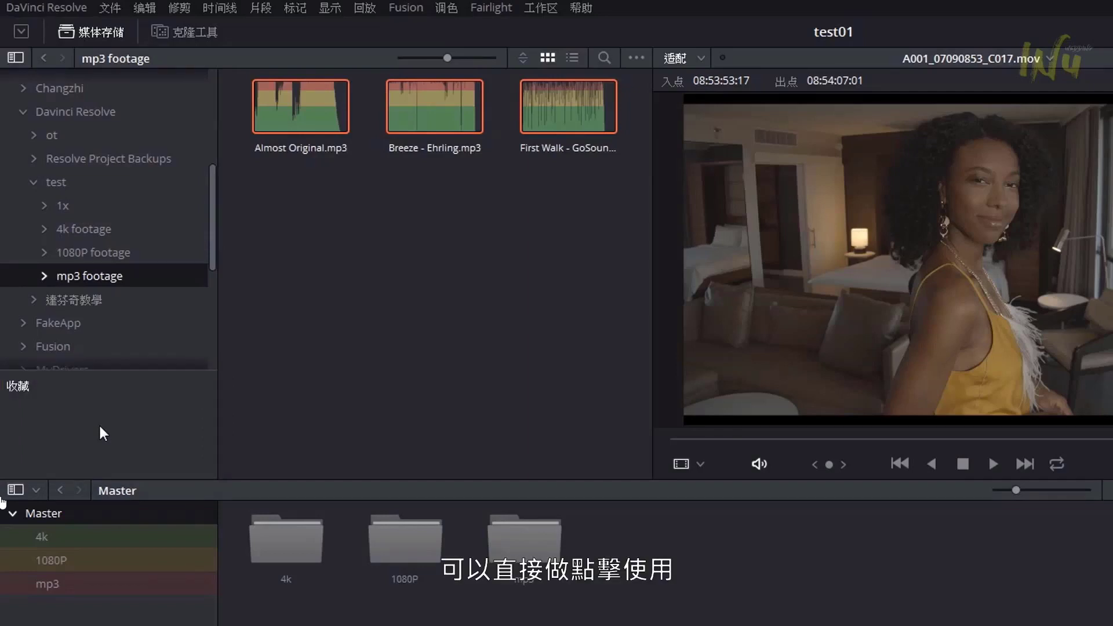
left_click(99, 255)
right_click(100, 249)
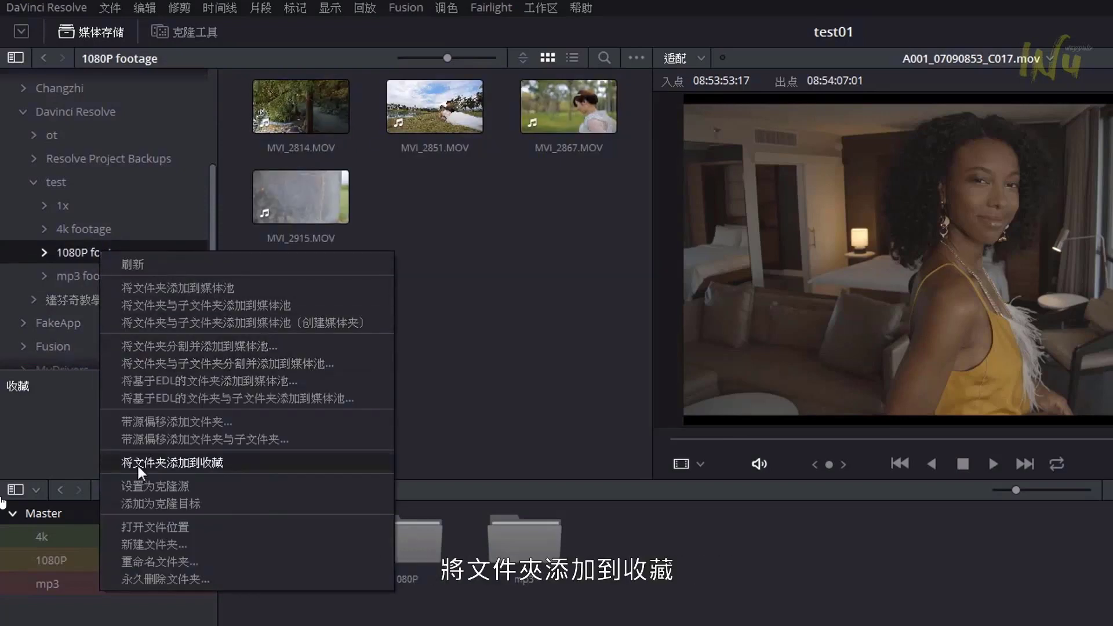
left_click(219, 464)
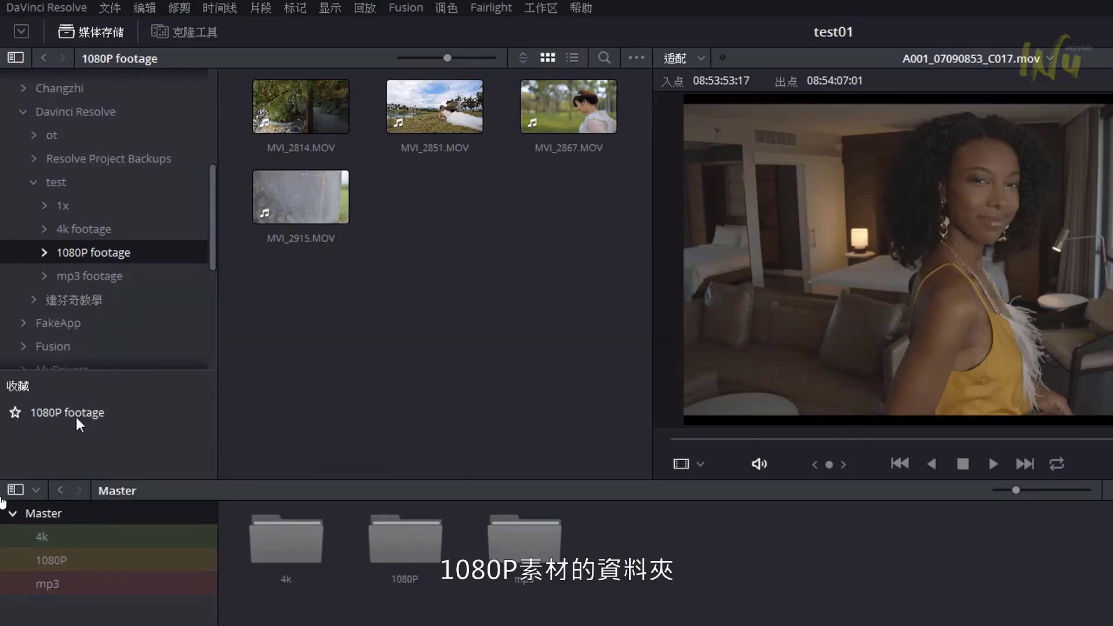
left_click(67, 235)
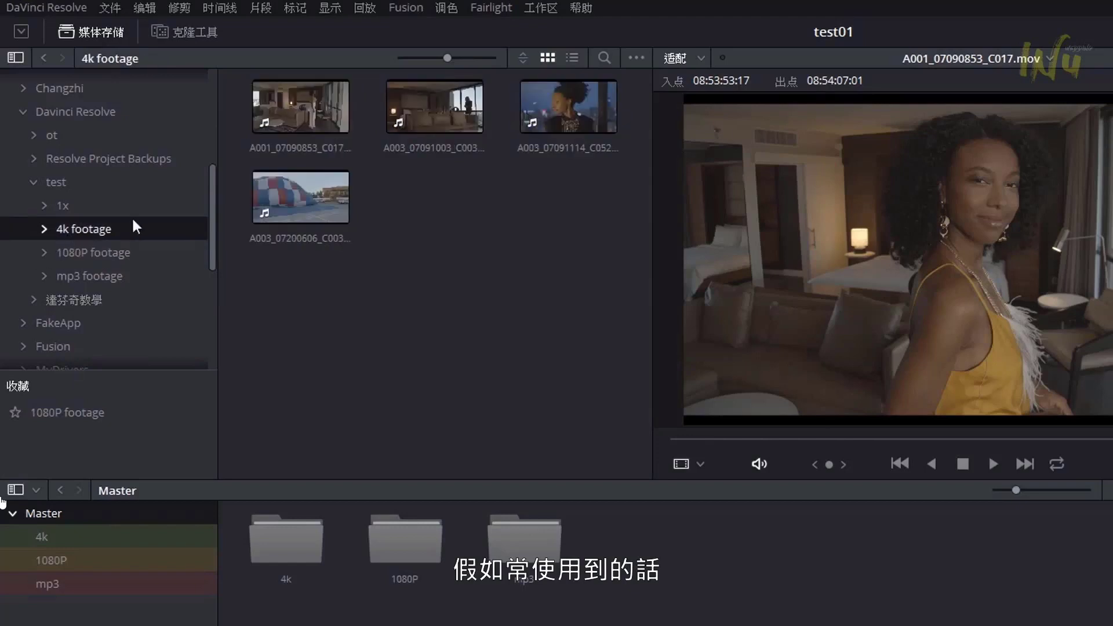
left_click(50, 410)
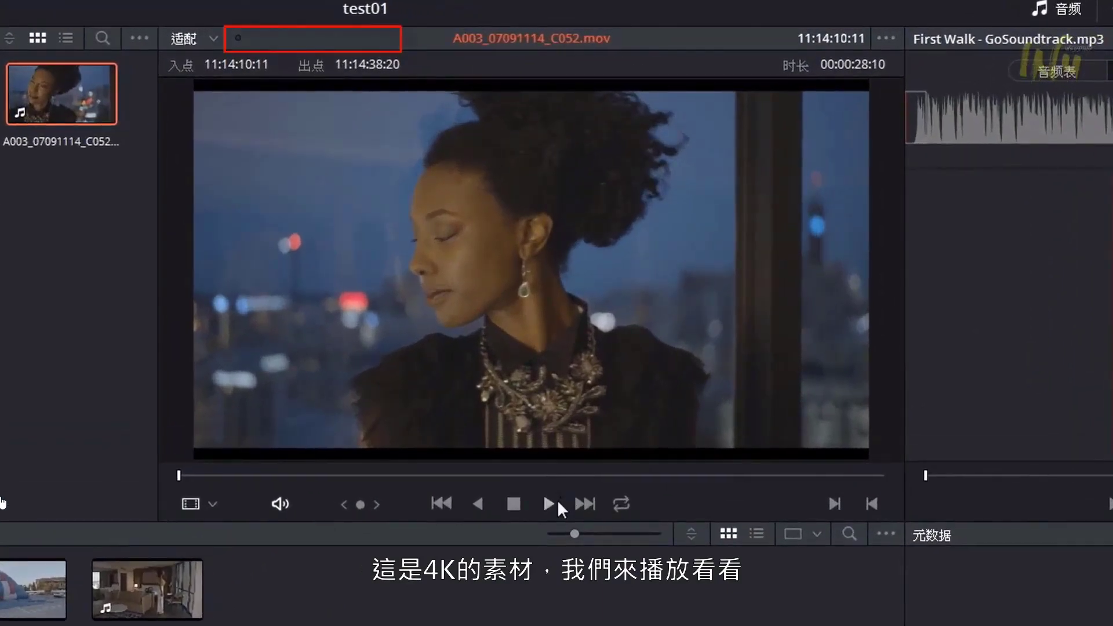
Play the 4K clip A003_07091114_C052.mov twice from its start to check its playback frame rate.
left_click(557, 502)
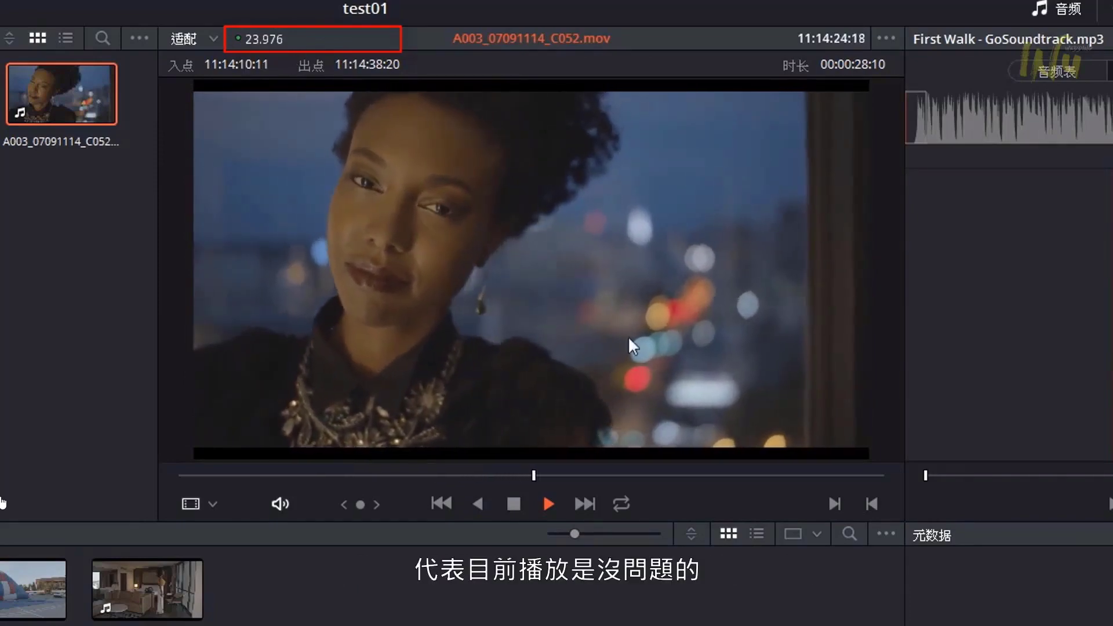
left_click(514, 502)
key("Home")
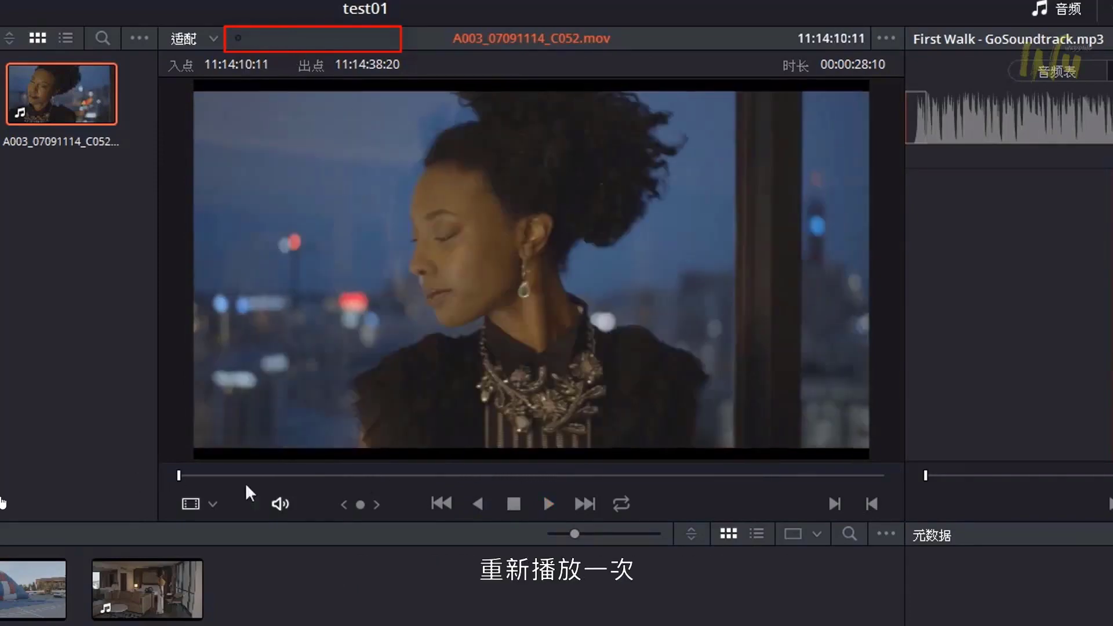
left_click(545, 503)
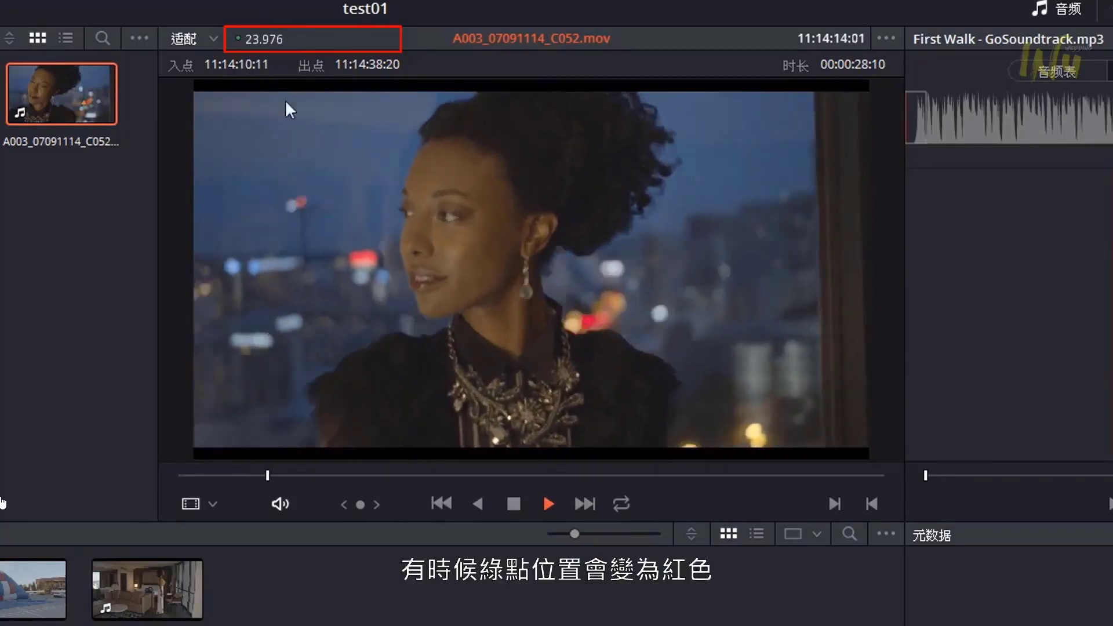
left_click(514, 503)
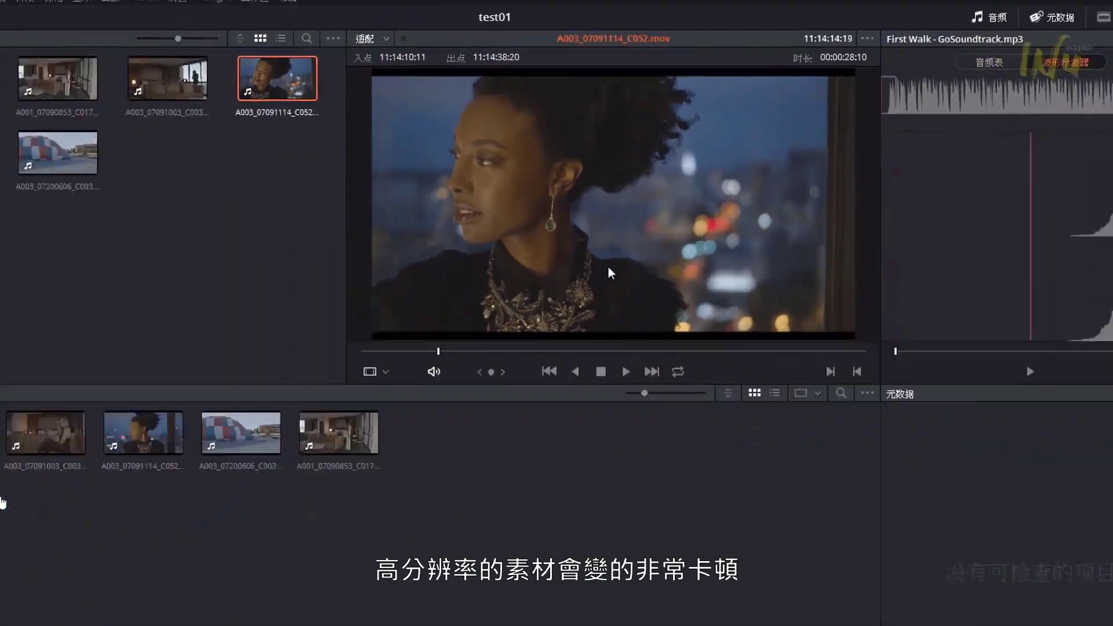
Set the optimized media resolution (优化媒体分辨率) to 1/2 in the project's master settings (主设置).
left_click(1092, 618)
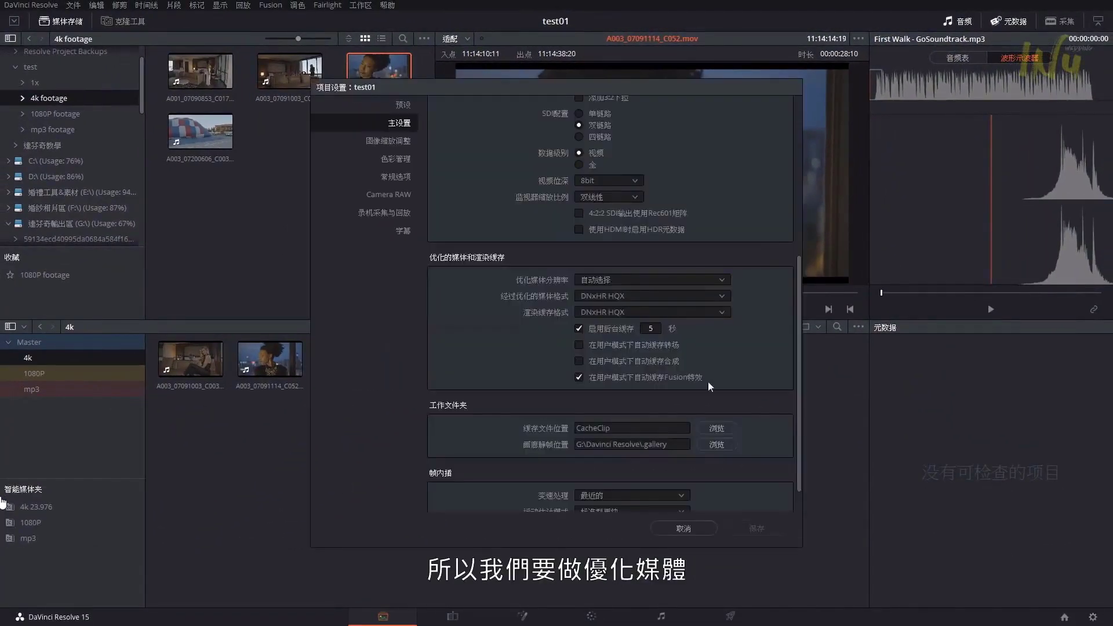
scroll(690, 311, "up", 10)
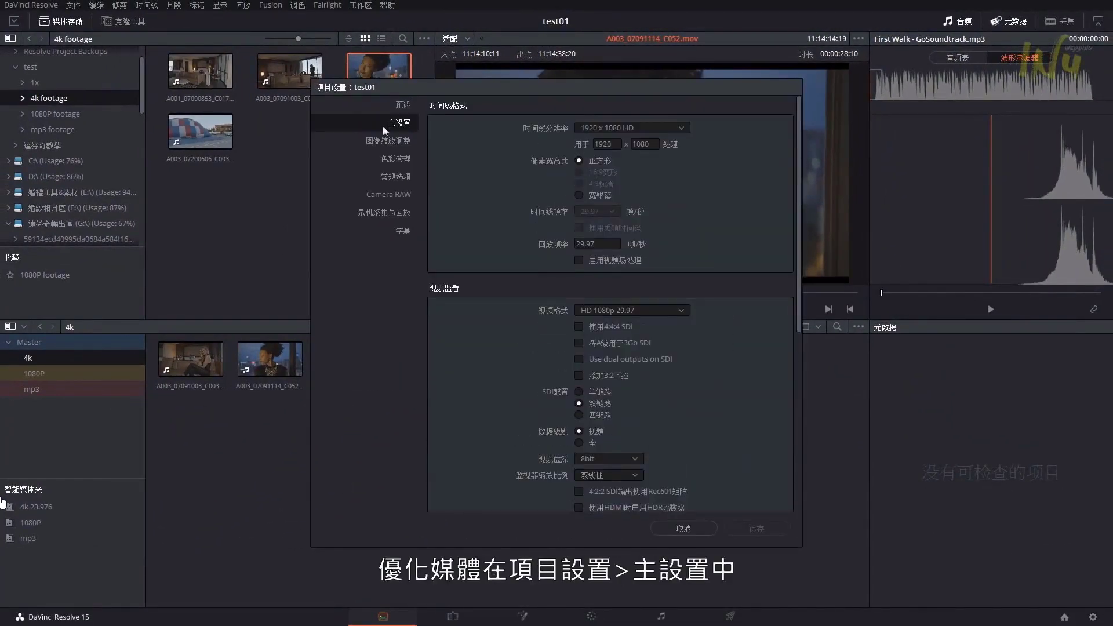
scroll(726, 267, "down", 5)
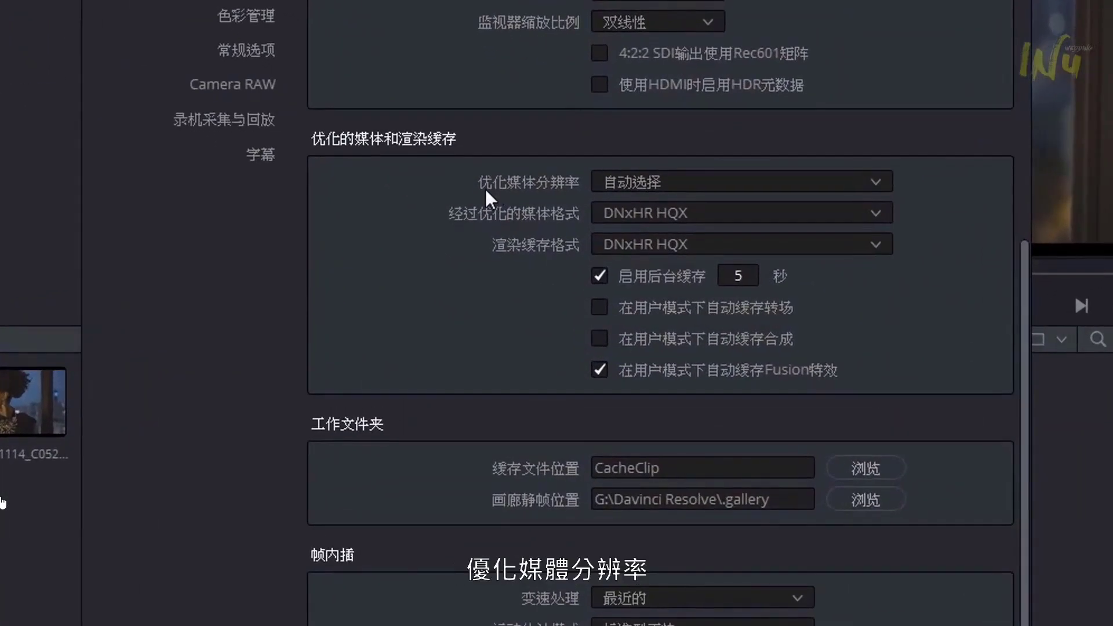
left_click(684, 184)
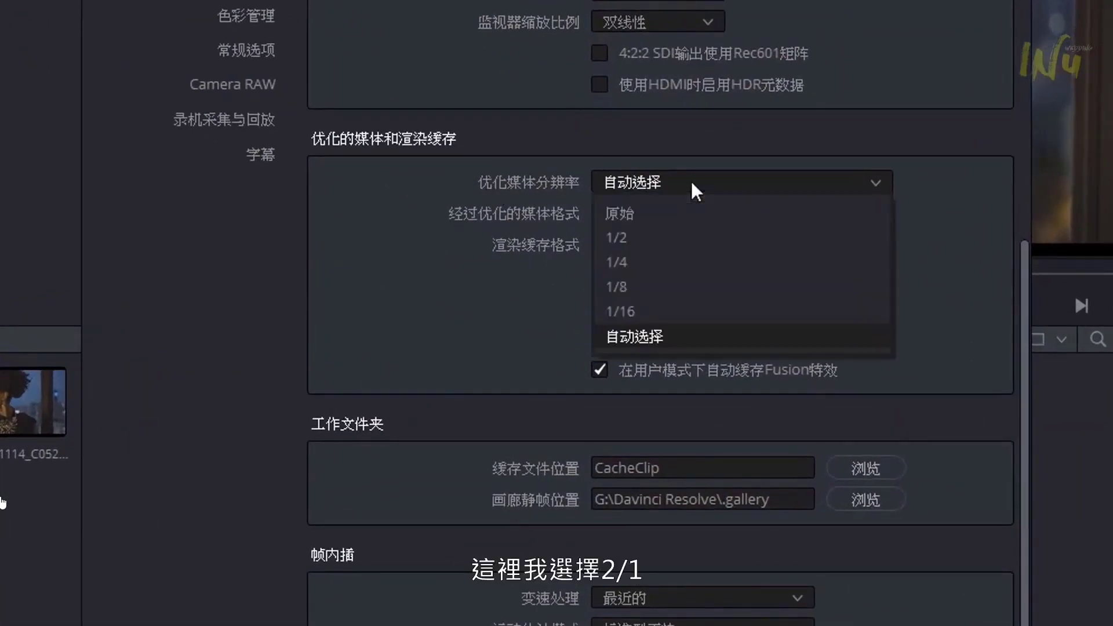
left_click(644, 238)
Set both the optimized media format and the render cache format to DNxHR LB and save the project settings.
left_click(718, 216)
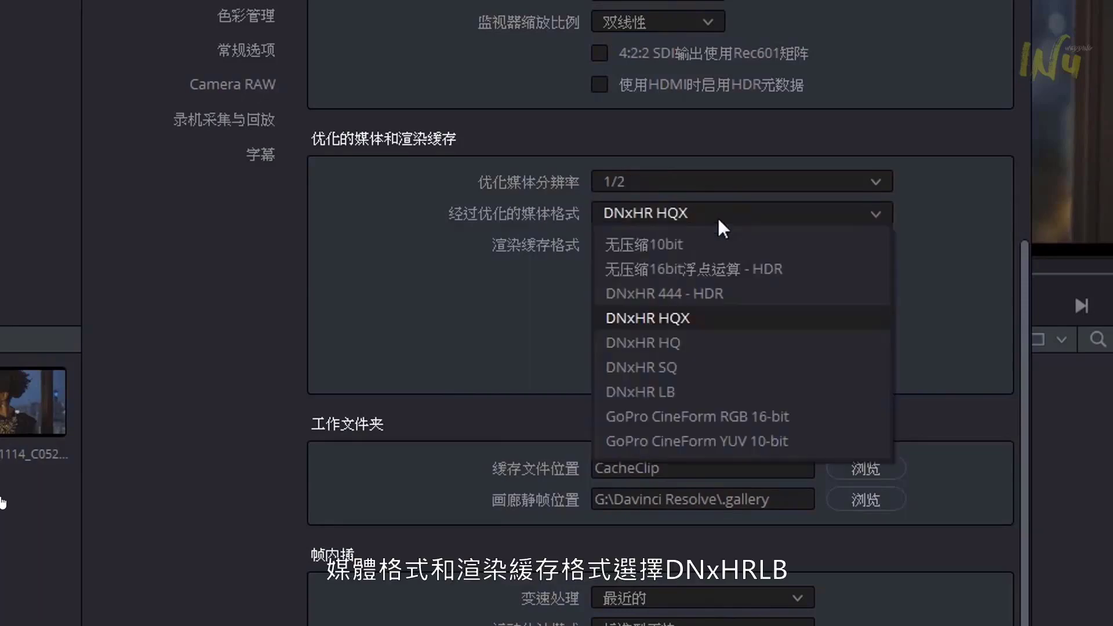
left_click(690, 388)
left_click(684, 244)
left_click(667, 312)
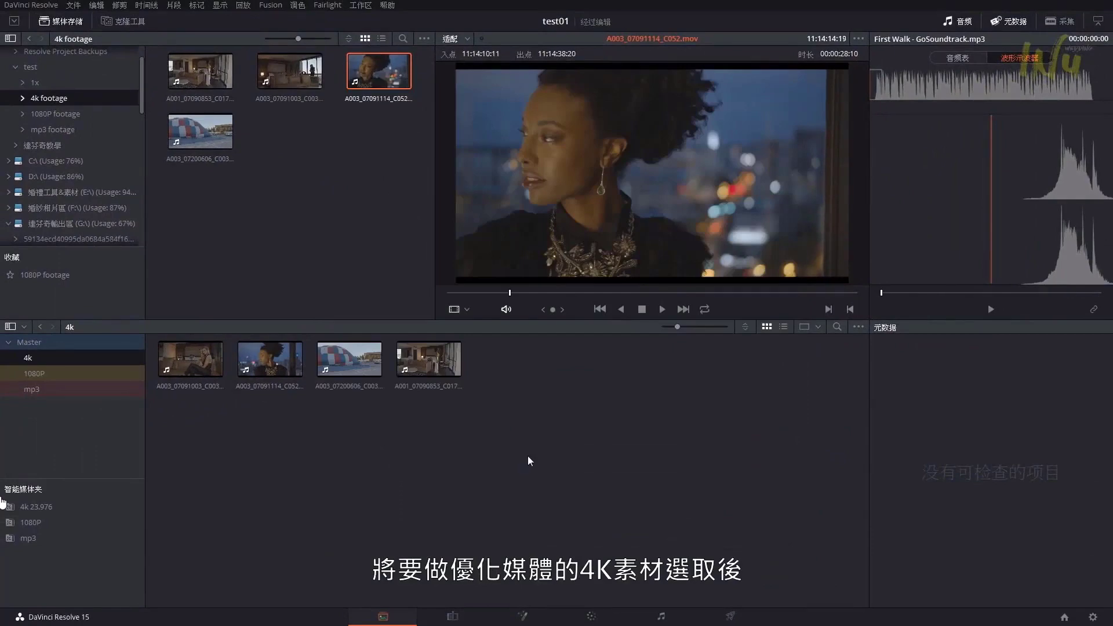
Generate optimized media files (生成优化媒体文件) for all four clips in the 4k bin.
left_click_drag(532, 455, 196, 357)
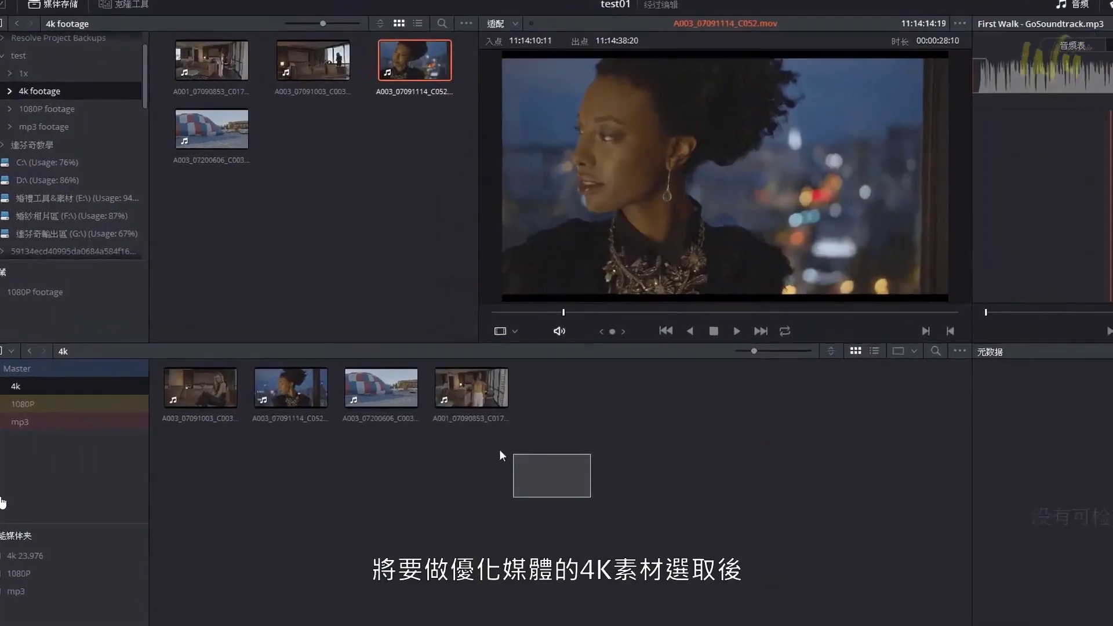
right_click(207, 392)
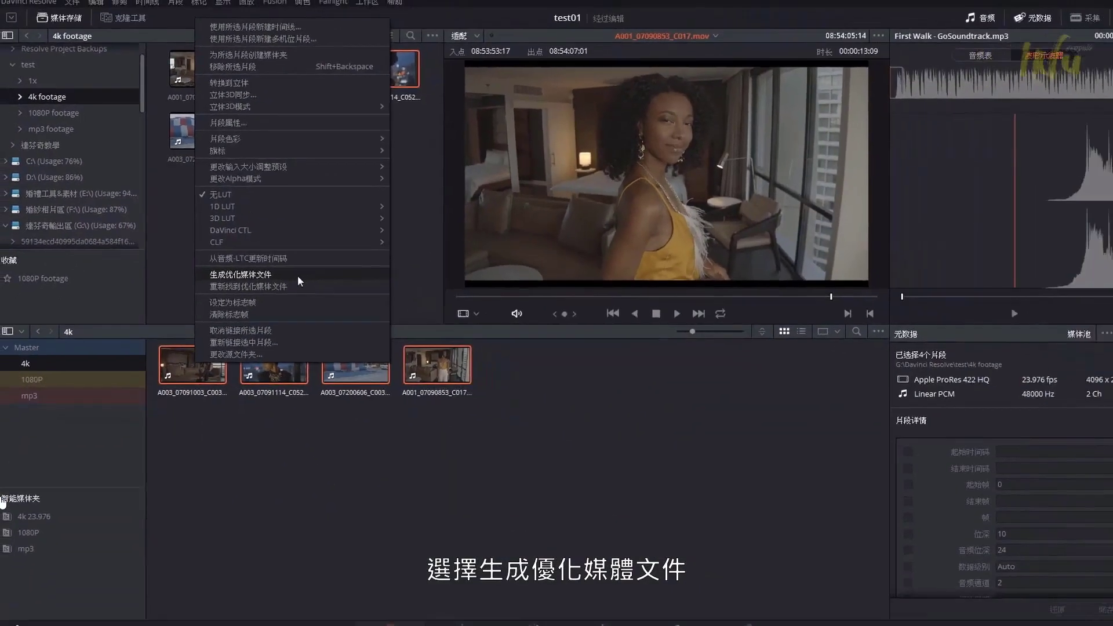
left_click(287, 363)
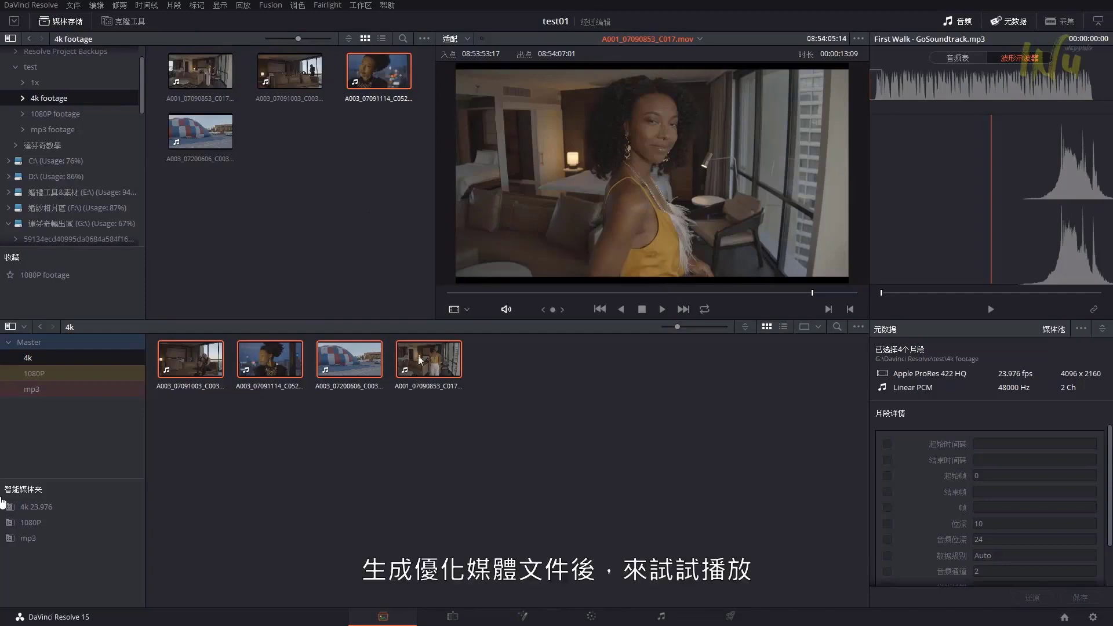
left_click(415, 412)
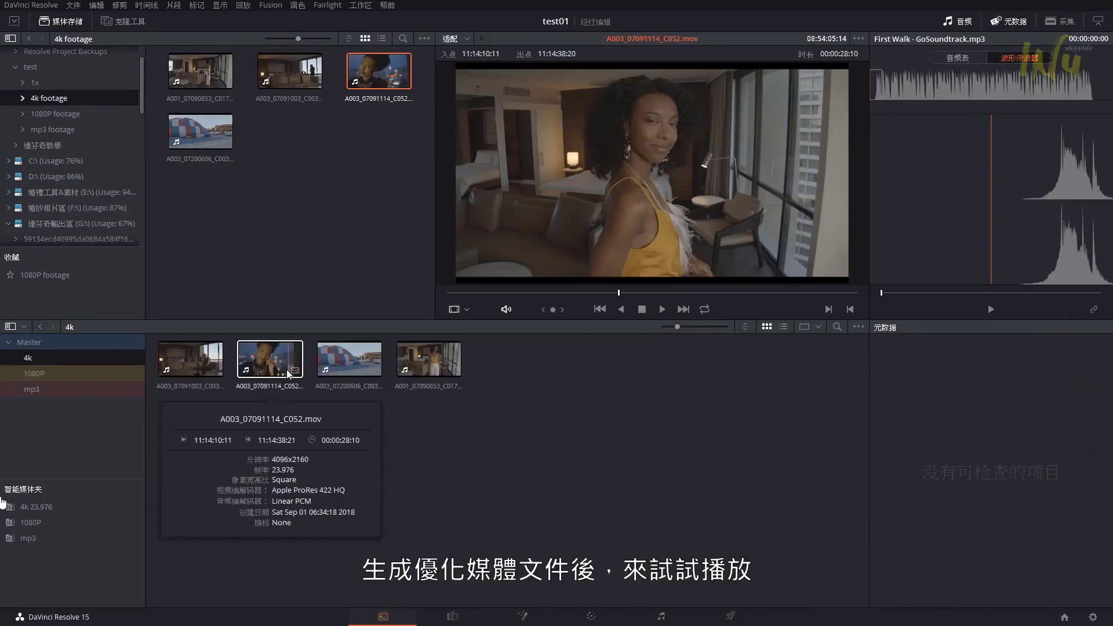
Play the optimized clip A003_07091114_C052.mov to check its playback frame rate, and scrub back toward its start.
left_click(663, 310)
left_click(270, 359)
left_click(663, 309)
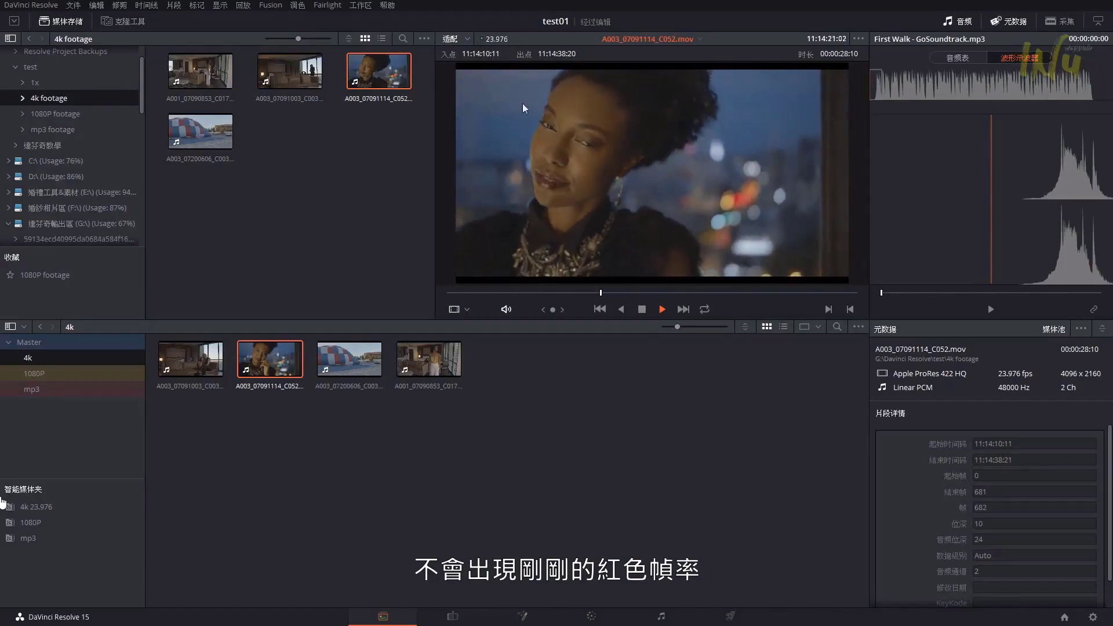
left_click(611, 295)
left_click_drag(612, 295, 471, 296)
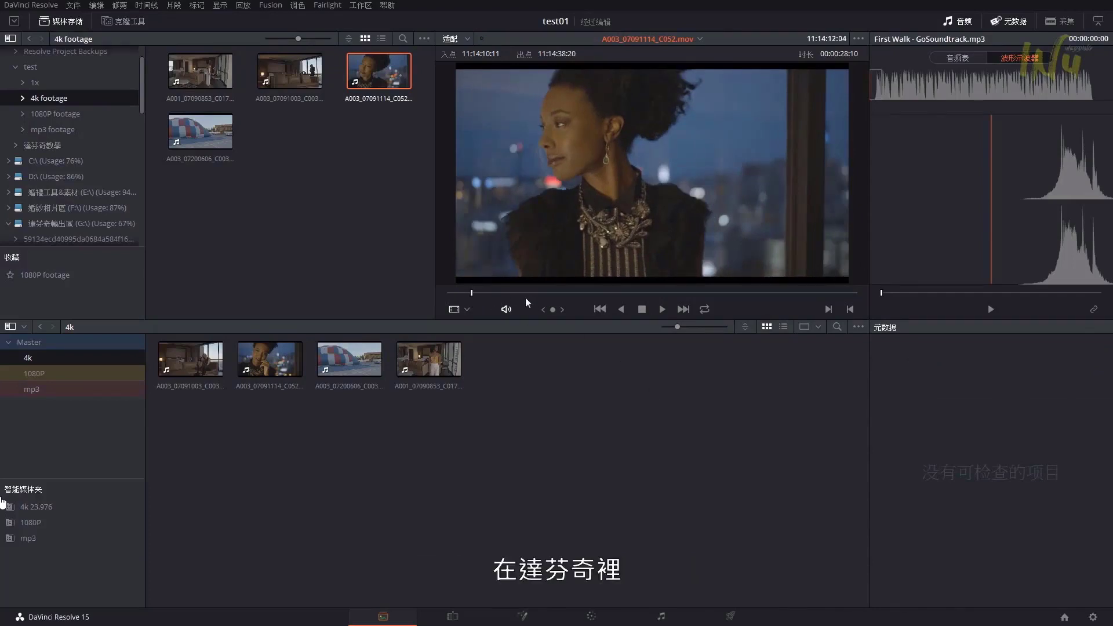
Mark the in point at 11:14:19:04 and the out point at 11:14:36:14 on clip A003_07091114_C052.mov.
left_click_drag(496, 294, 520, 297)
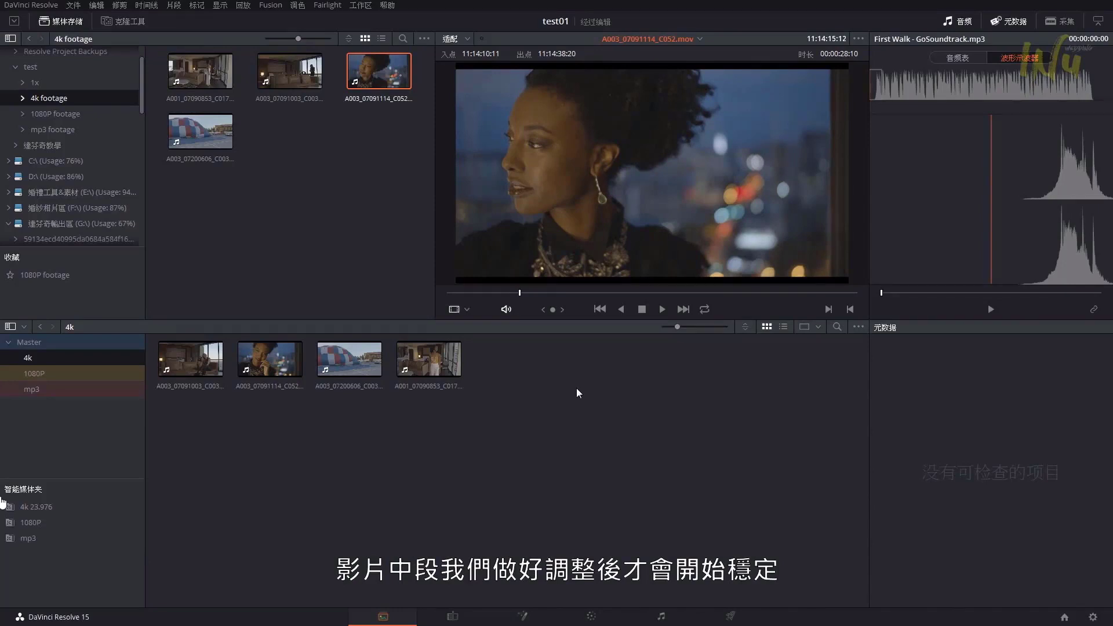
left_click(569, 294)
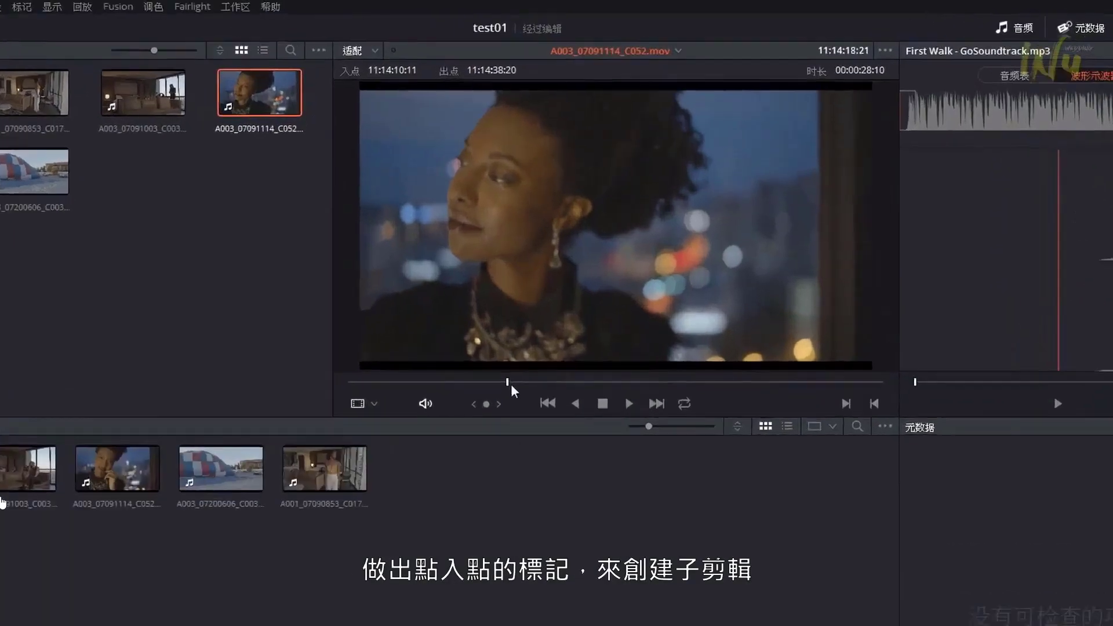
left_click_drag(571, 296, 531, 304)
left_click_drag(363, 510, 434, 510)
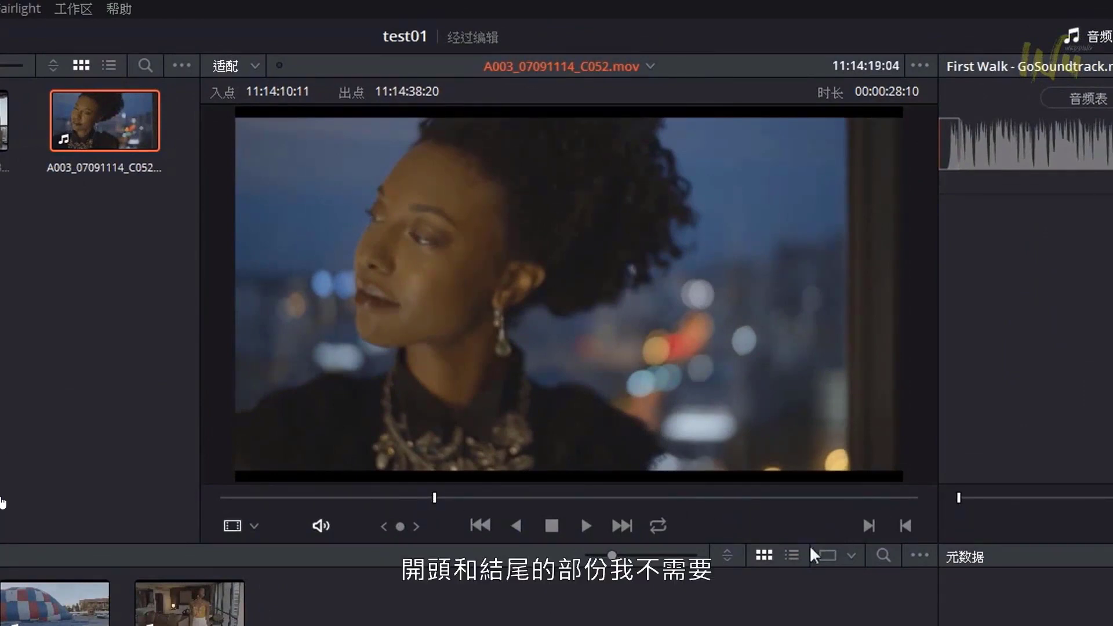
left_click(870, 530)
left_click(860, 499)
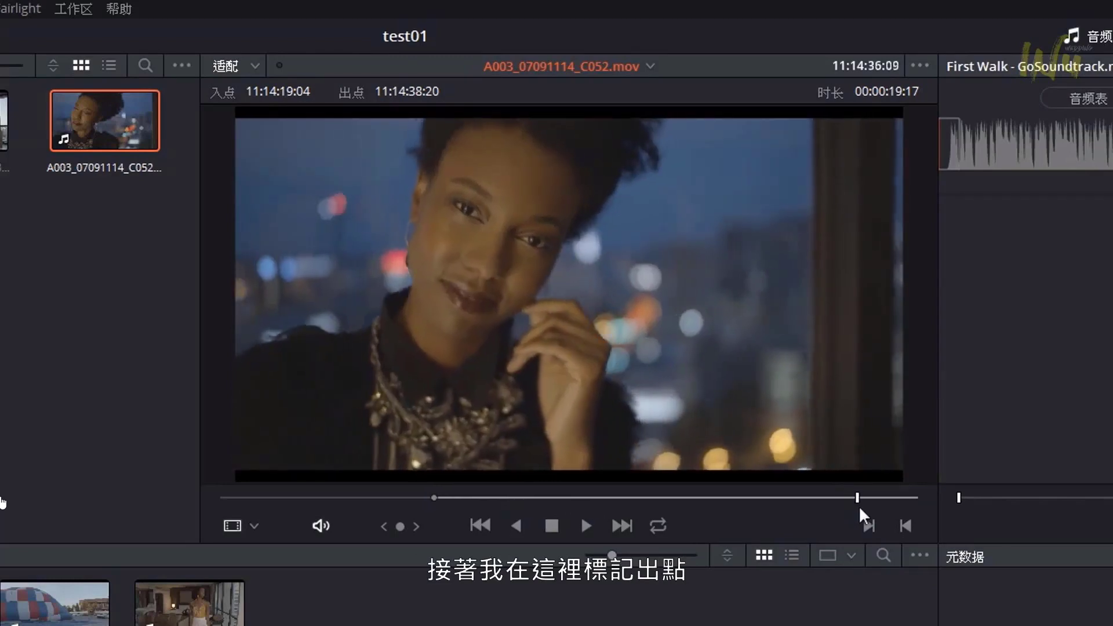
left_click(865, 522)
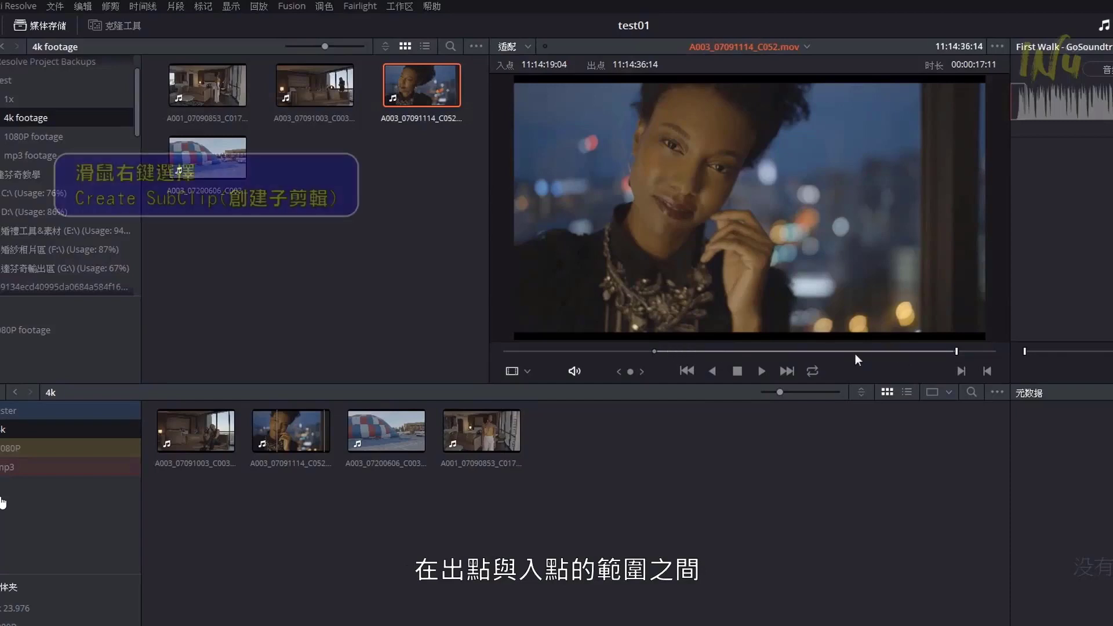
Create a subclip from the marked range of A003_07091114_C052.mov and play it from the 4k bin.
right_click(798, 352)
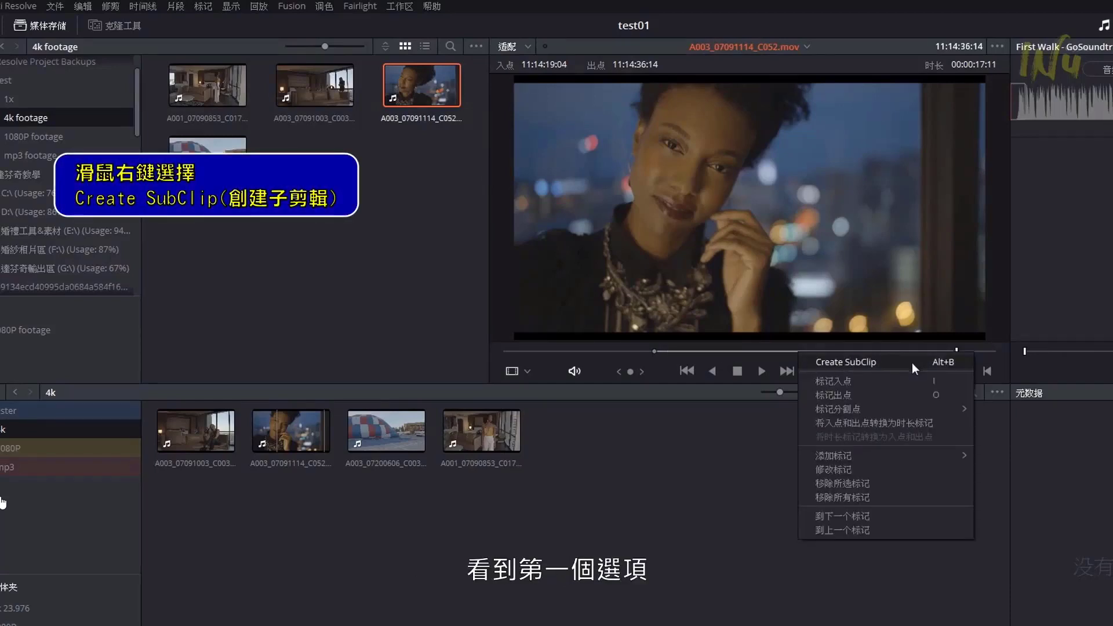
left_click(892, 361)
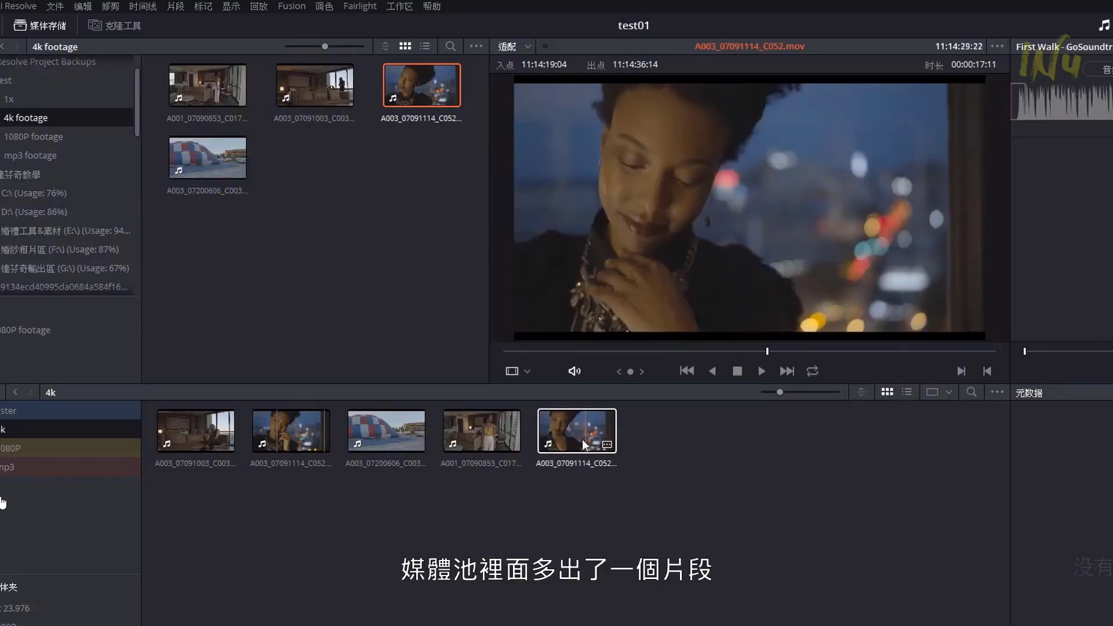
left_click(579, 436)
key("space")
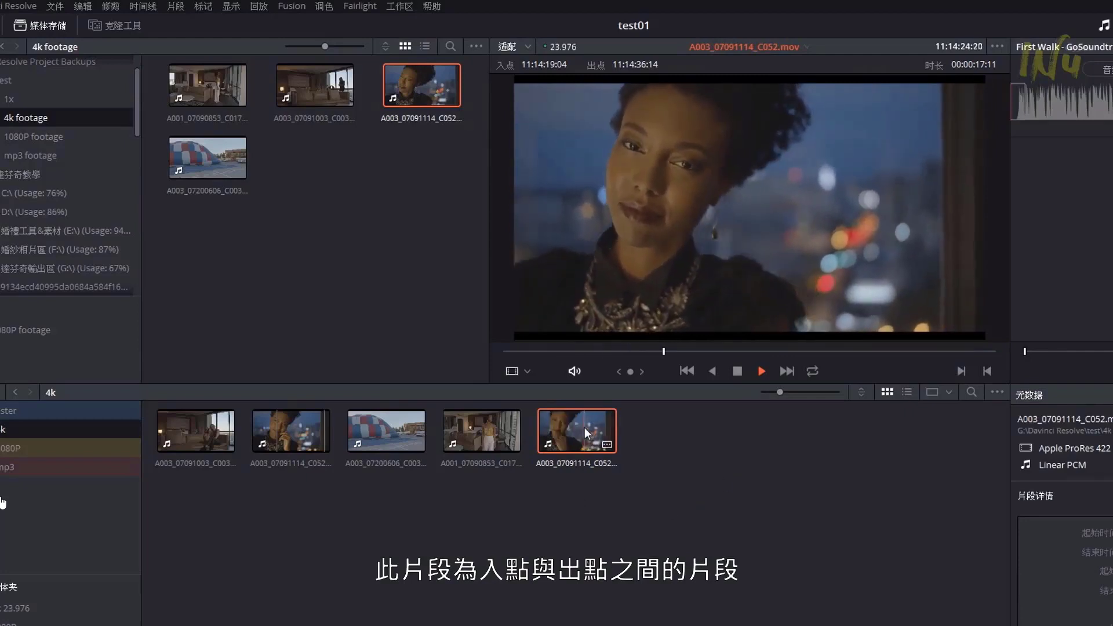
Mark the in point at 06:06:31:21 and the out point at 06:06:37:08 on the balloon clip A003_07200606_C003_S000.mov.
left_click(386, 430)
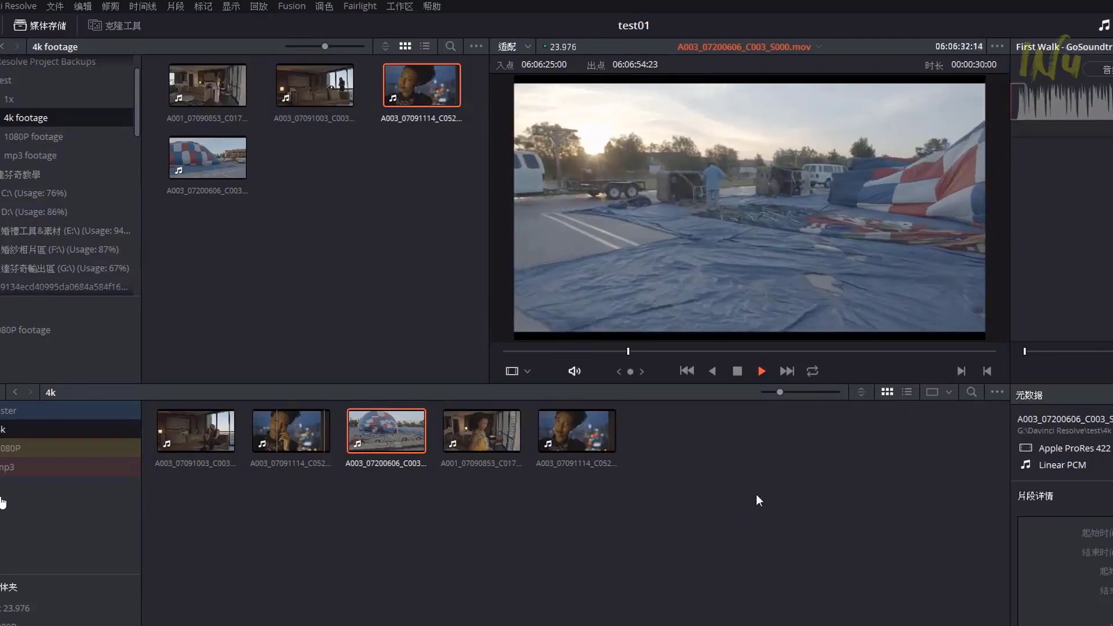
key("space")
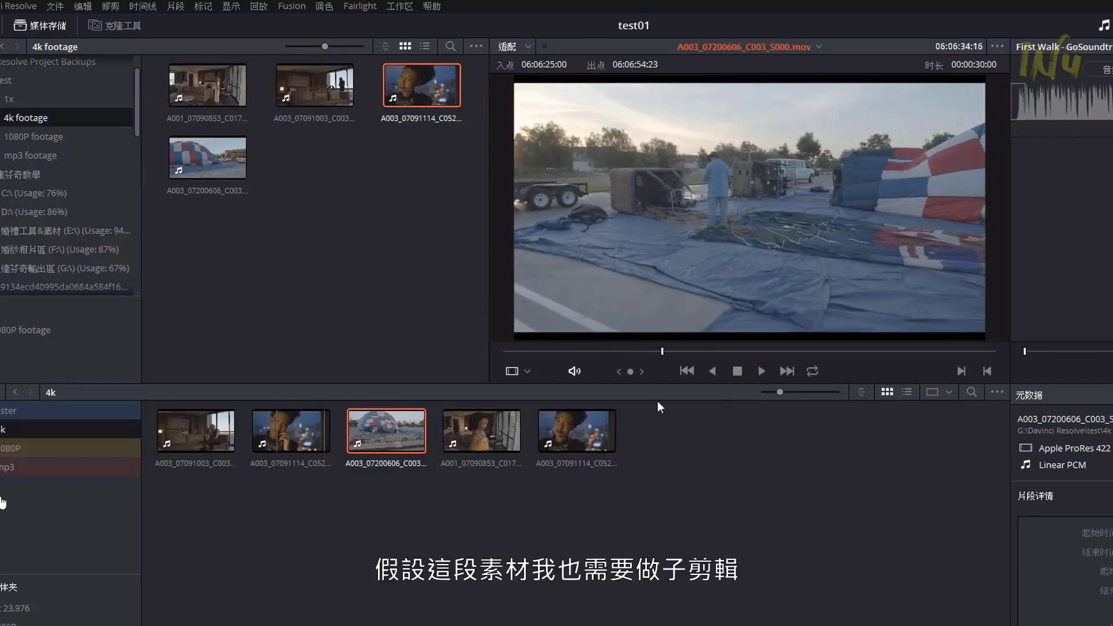
left_click_drag(662, 351, 617, 354)
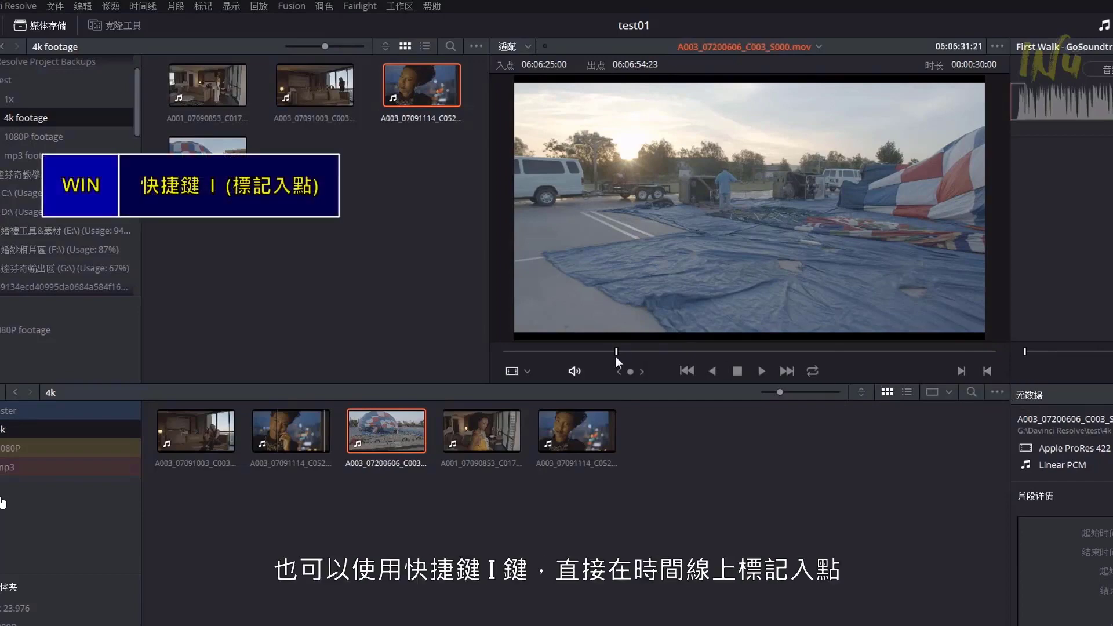
key("i")
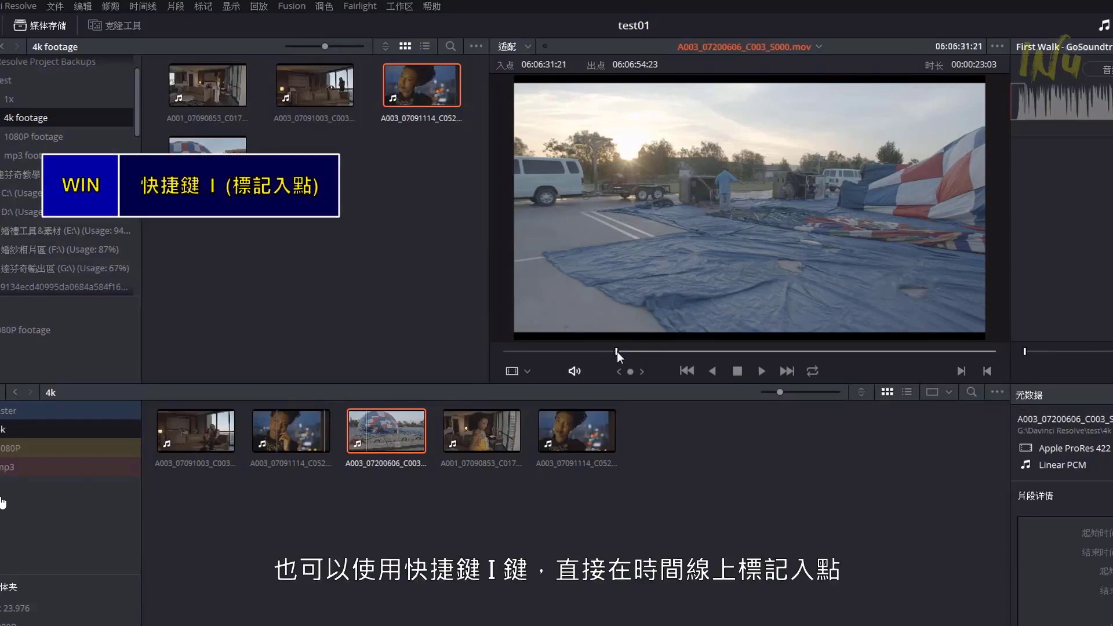
left_click(705, 352)
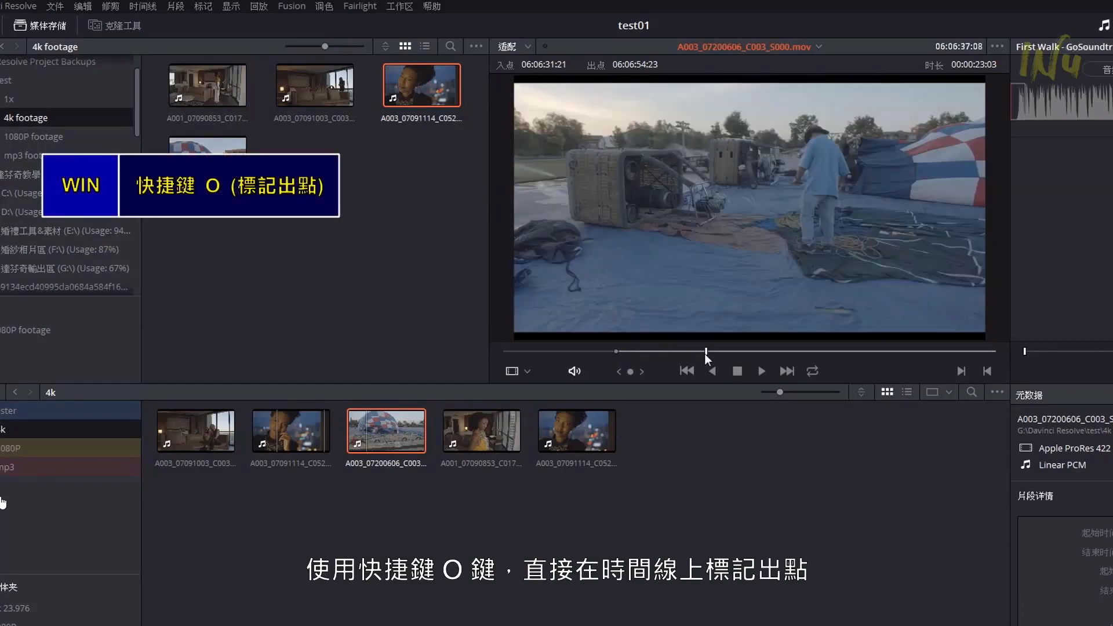
key("o")
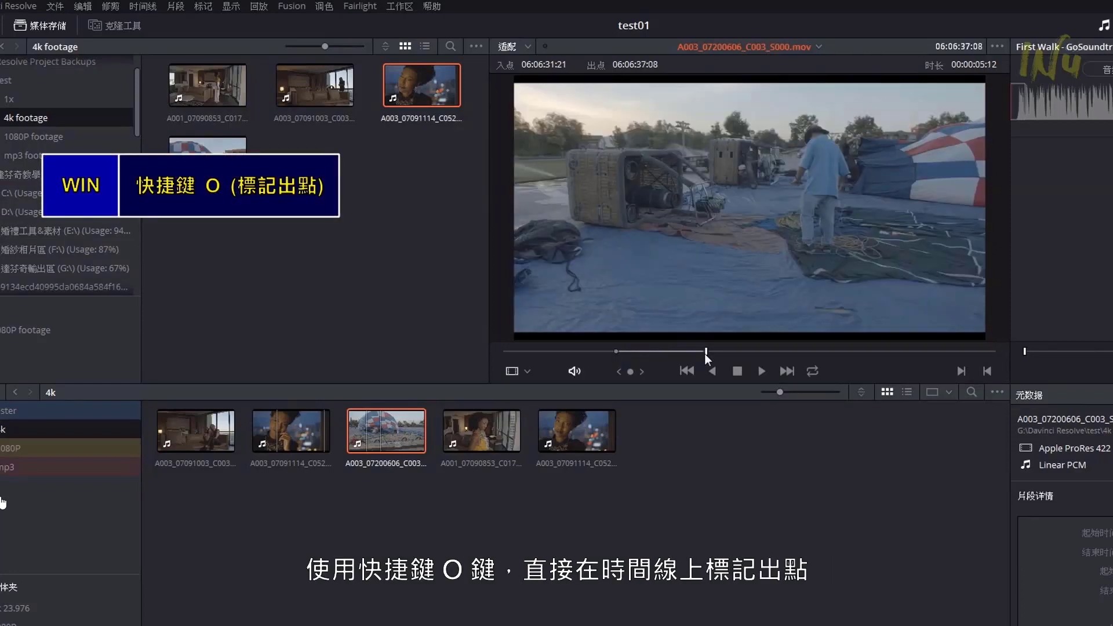
Create a subclip from the marked range of the balloon clip and play it.
right_click(666, 351)
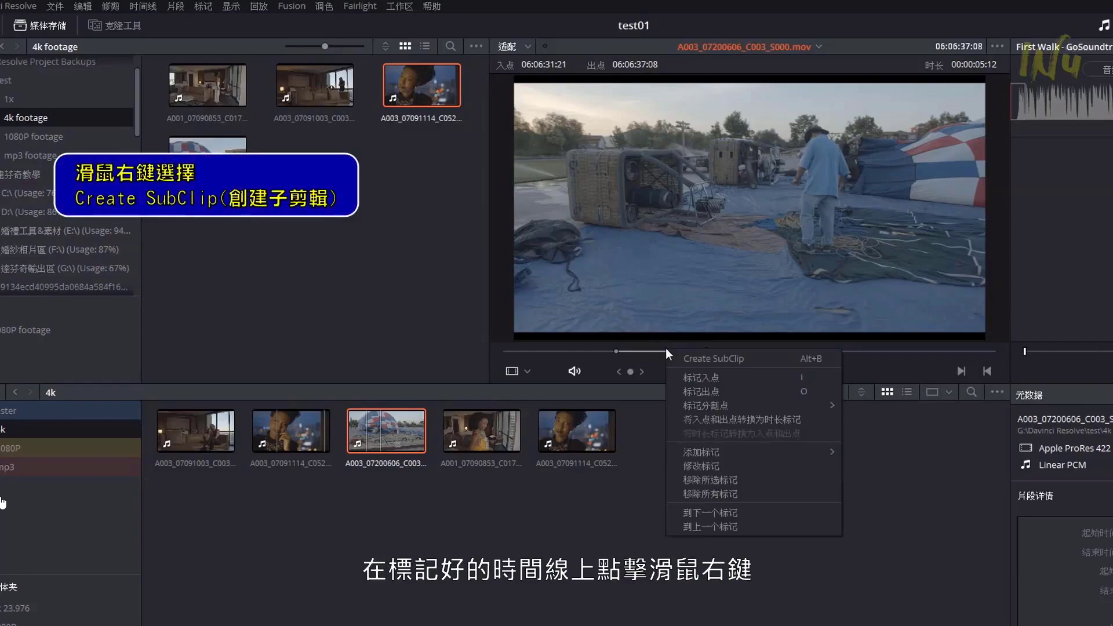
left_click(702, 359)
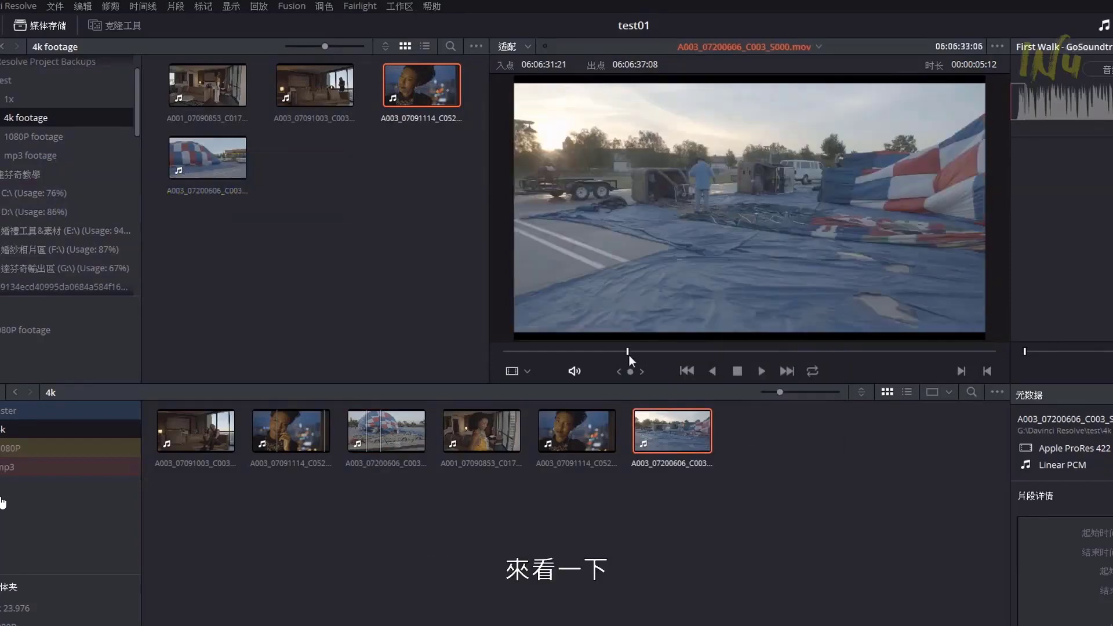
left_click(761, 371)
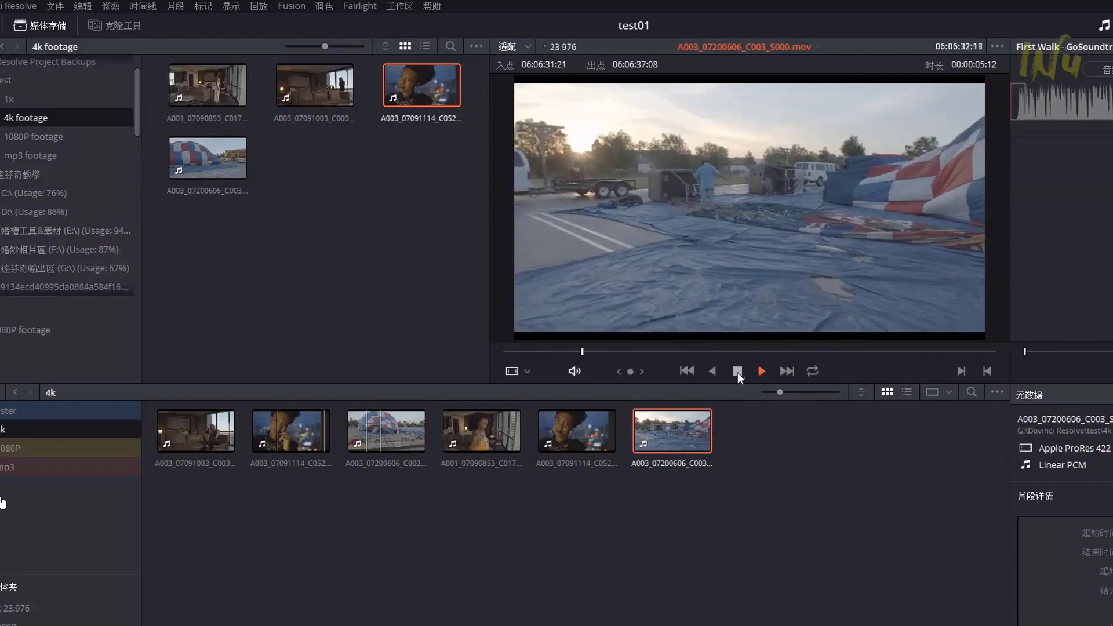